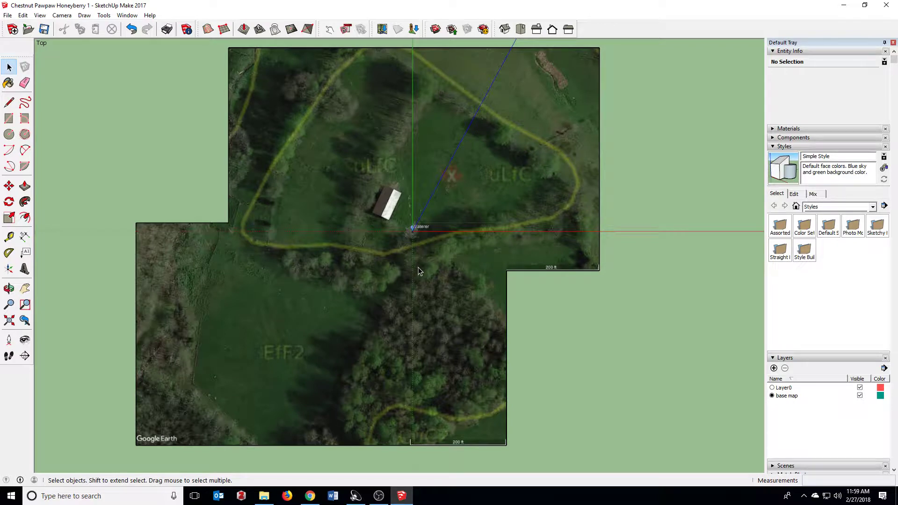
# Rotate the Google Earth base-map group about 32.8° around a centre point near the waterer
pyautogui.scroll(-1, 420, 259)
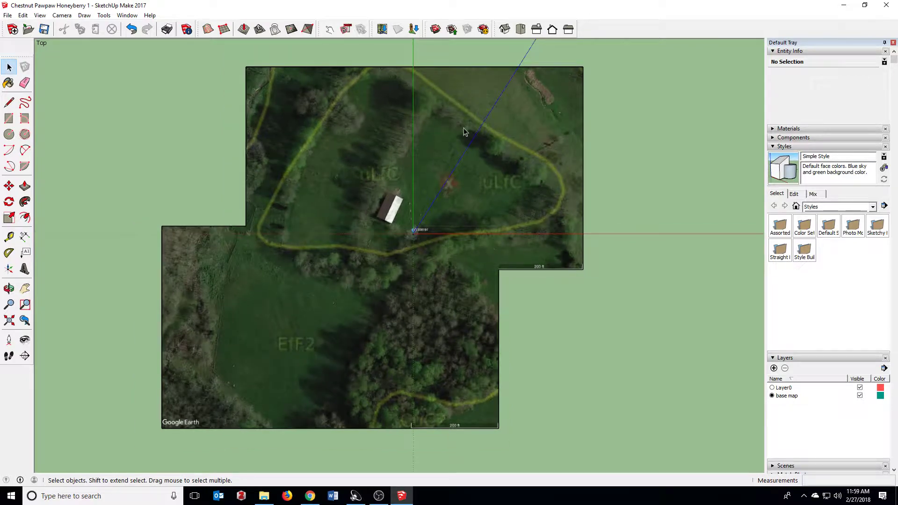
pyautogui.scroll(1, 433, 123)
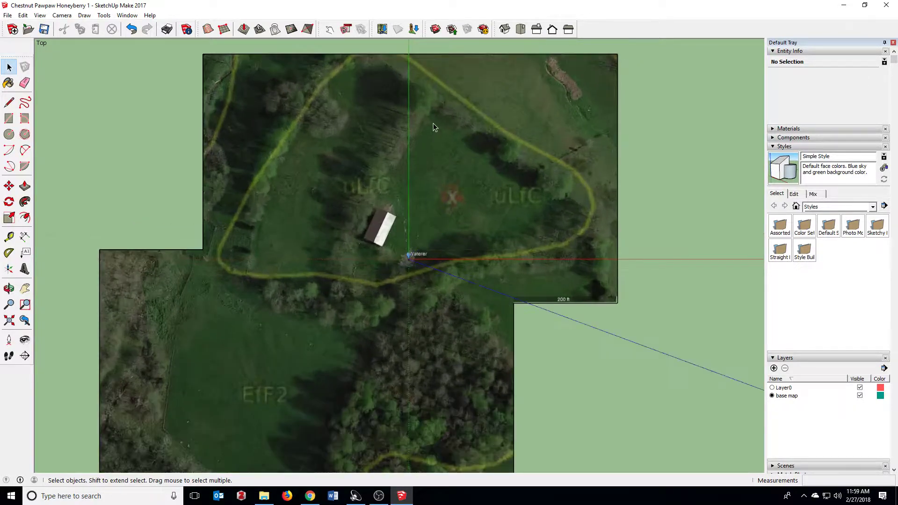
pyautogui.scroll(-1, 392, 183)
pyautogui.click(386, 240)
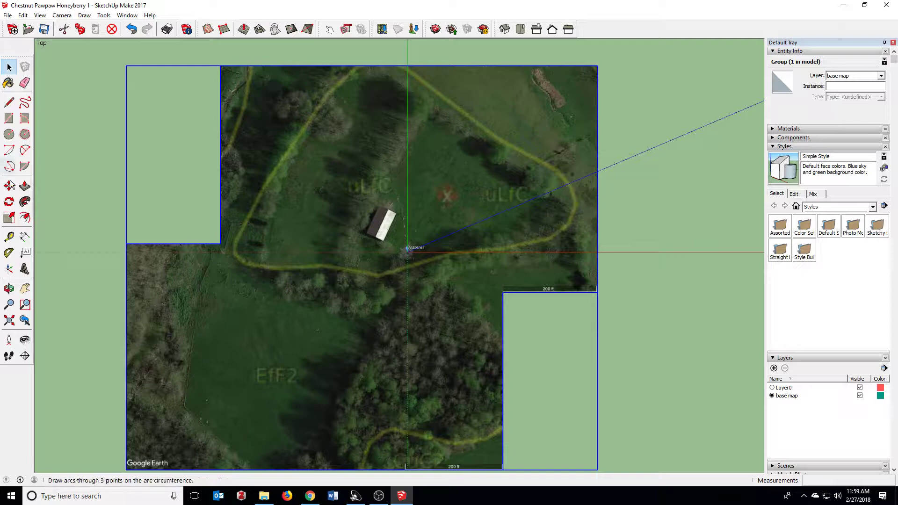
pyautogui.click(9, 202)
pyautogui.scroll(5, 423, 94)
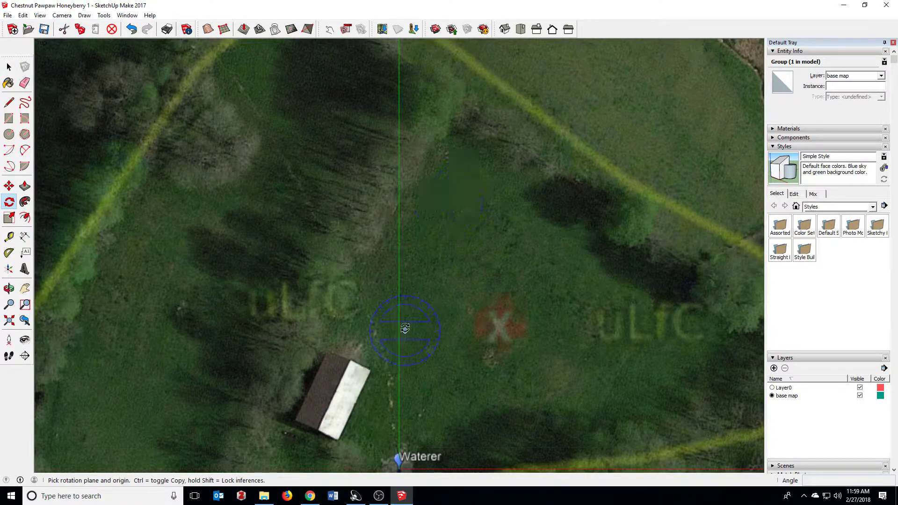
pyautogui.click(440, 90)
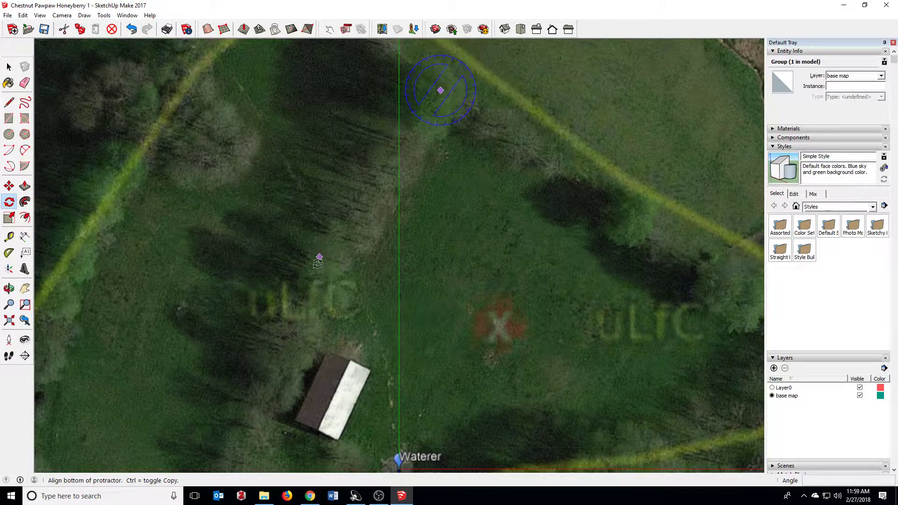
pyautogui.click(293, 317)
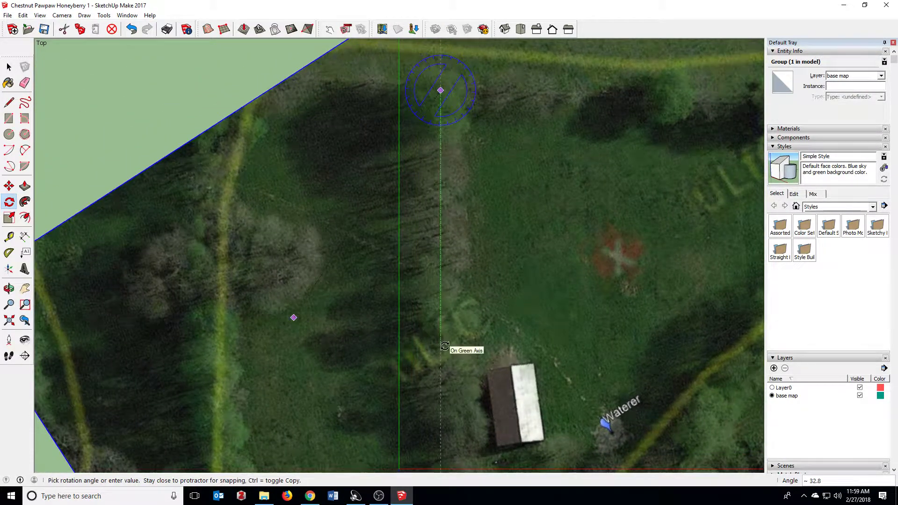
pyautogui.click(444, 346)
pyautogui.scroll(-6, 342, 158)
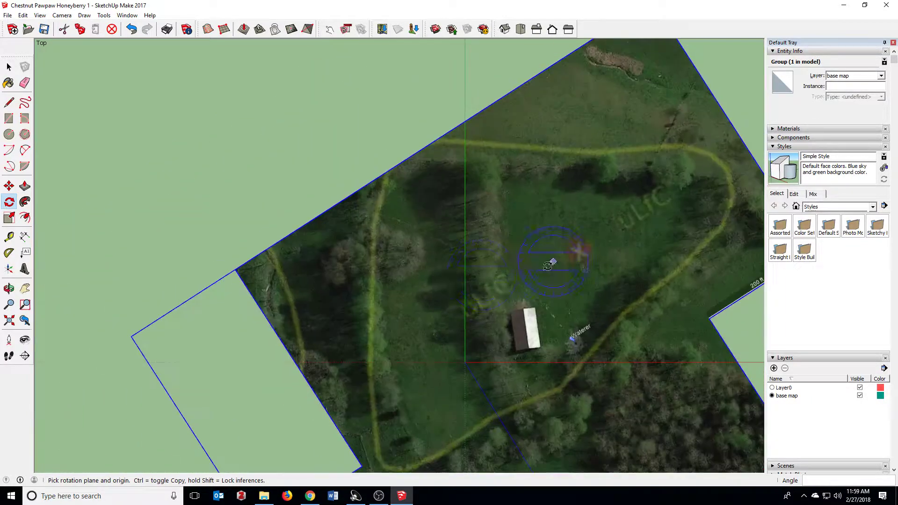
pyautogui.scroll(5, 455, 222)
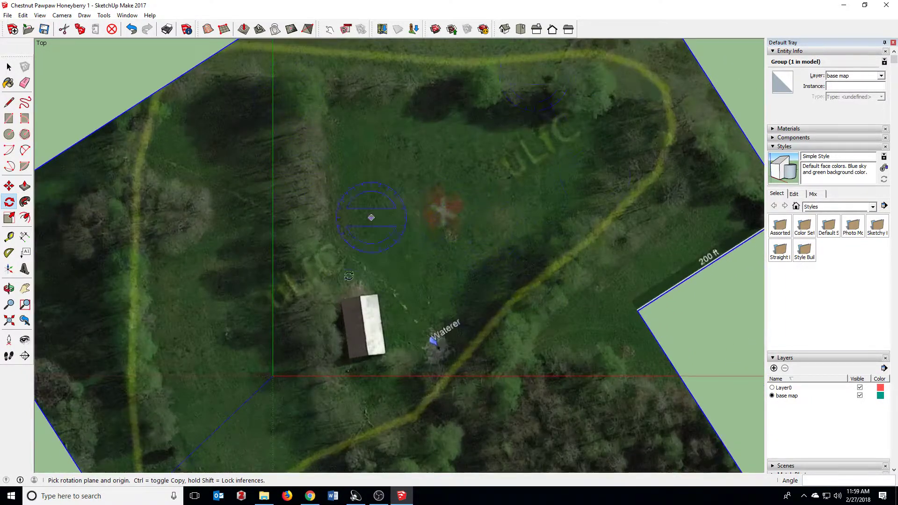
pyautogui.click(19, 68)
pyautogui.scroll(-6, 251, 99)
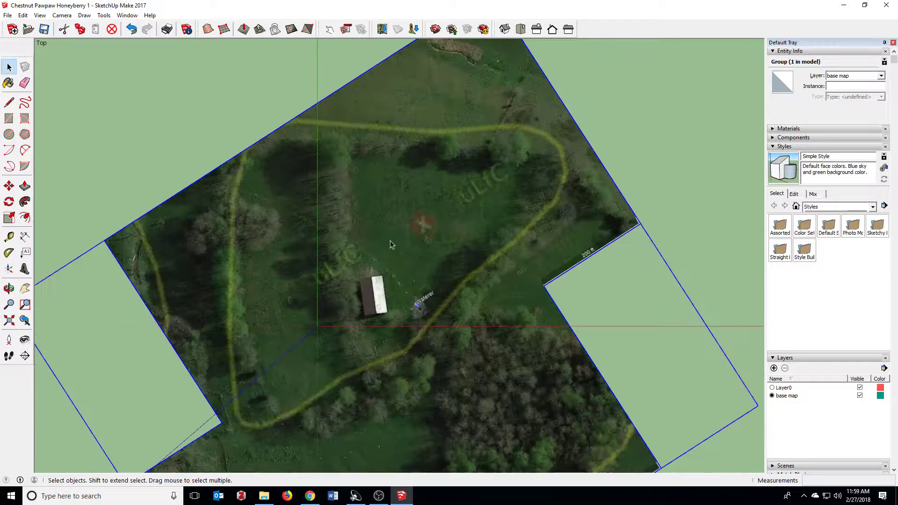
# Create a layer named 'Field border' and make it the current layer
pyautogui.click(250, 99)
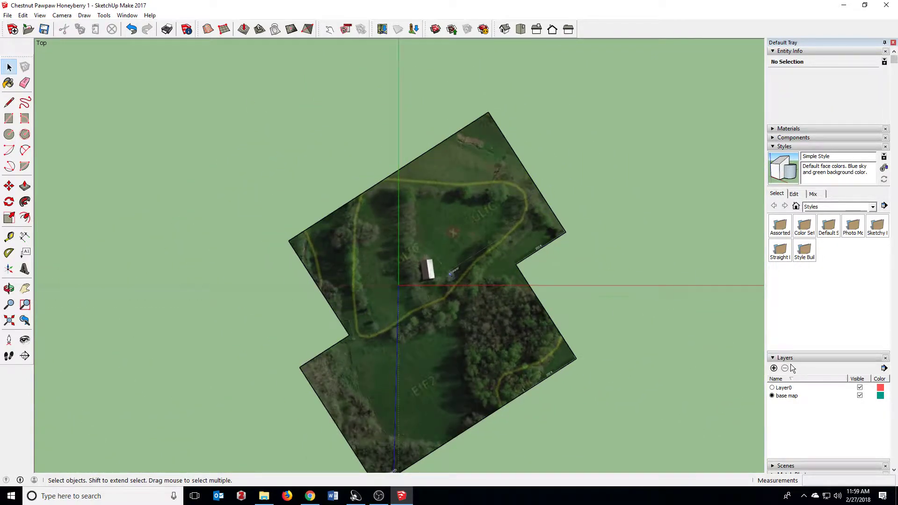
pyautogui.click(774, 368)
pyautogui.write('Fi')
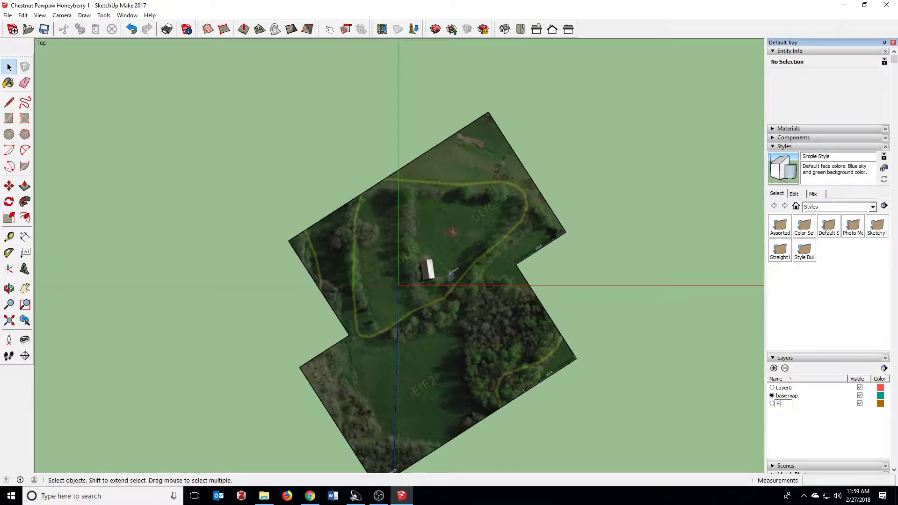
pyautogui.write('eld border')
pyautogui.press('Return')
pyautogui.click(772, 403)
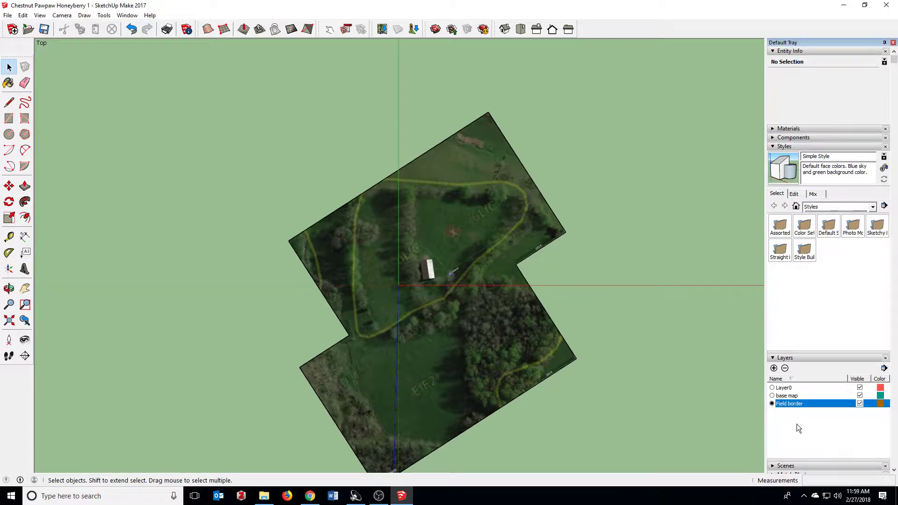
pyautogui.scroll(6, 468, 229)
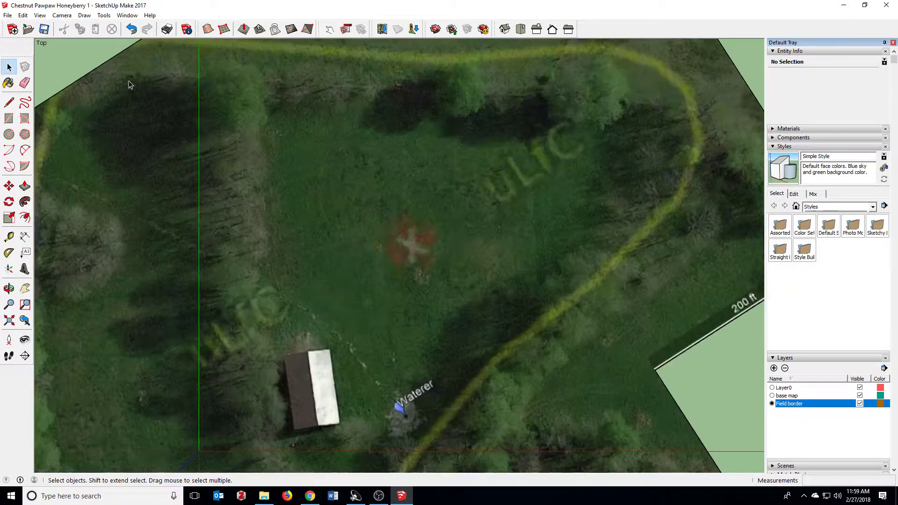
# Draw the border lines from the field's upper-left corner down the left side and angling toward the barn
pyautogui.click(10, 102)
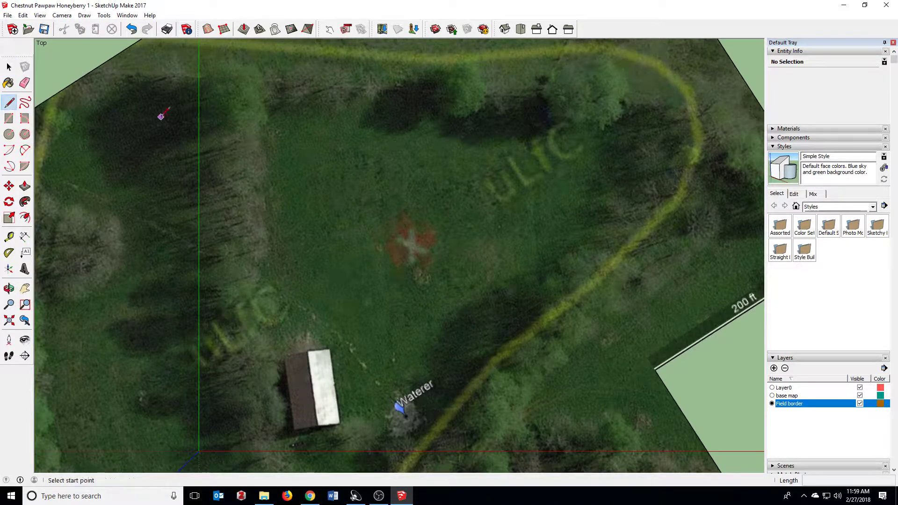
pyautogui.scroll(3, 256, 114)
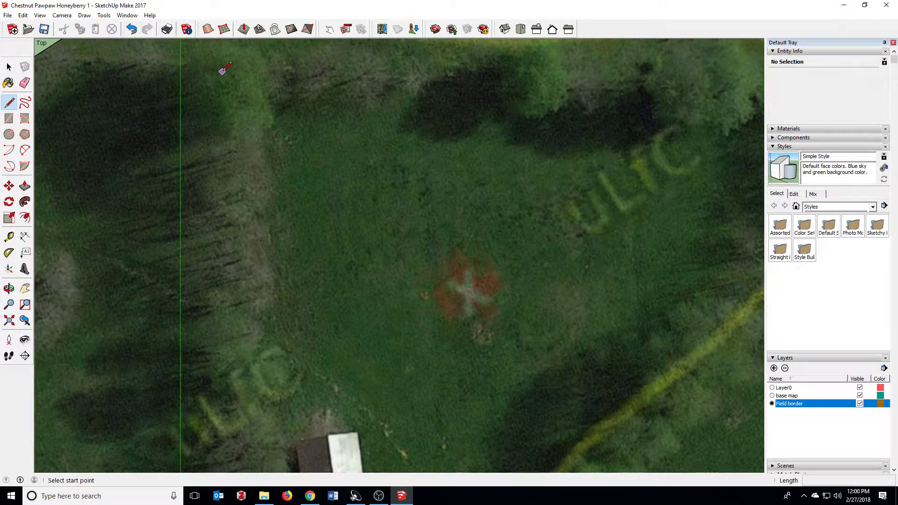
pyautogui.click(222, 68)
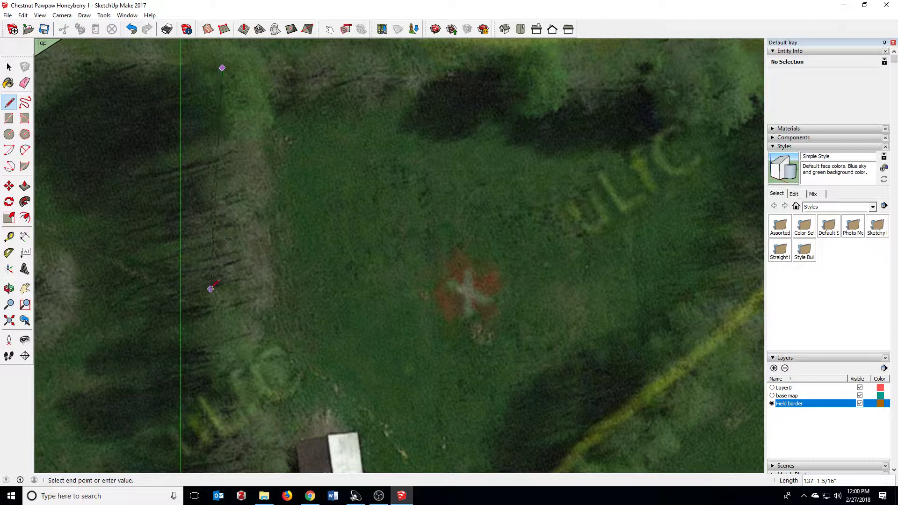
pyautogui.click(222, 297)
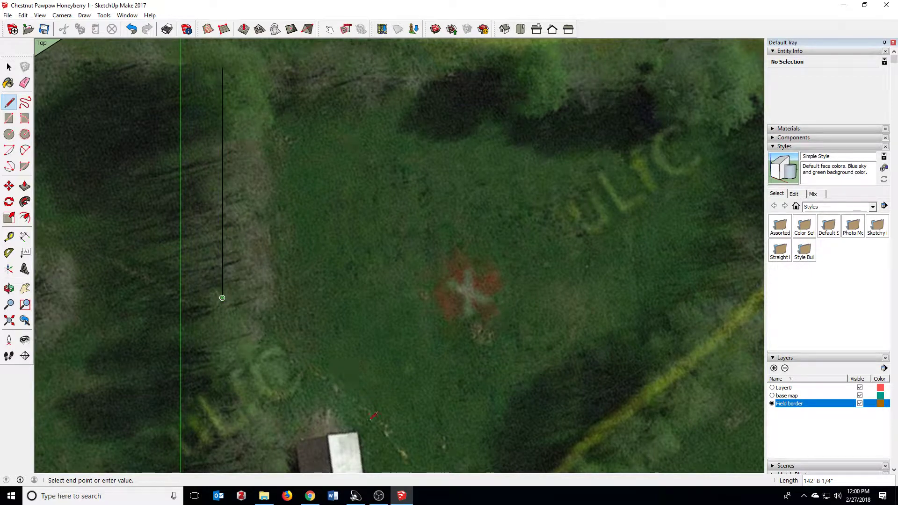
pyautogui.click(379, 422)
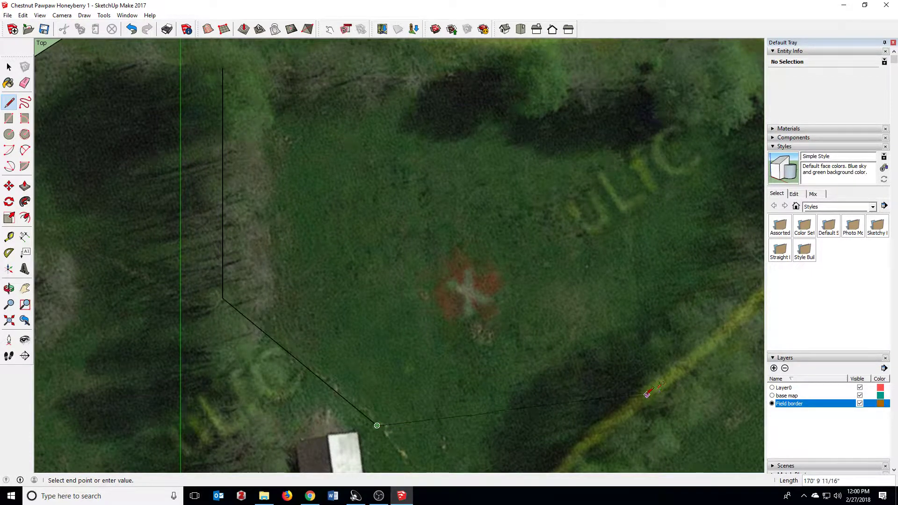
pyautogui.scroll(-2, 453, 311)
pyautogui.scroll(-1, 453, 312)
# Draw the bottom, lower-right and right-side border lines and close the loop into a 63,565 ft² face
pyautogui.click(538, 378)
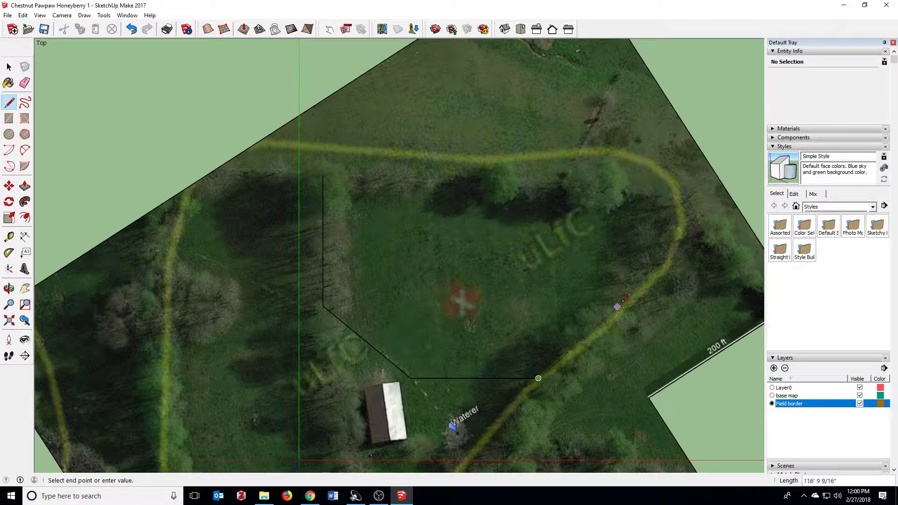
pyautogui.click(634, 299)
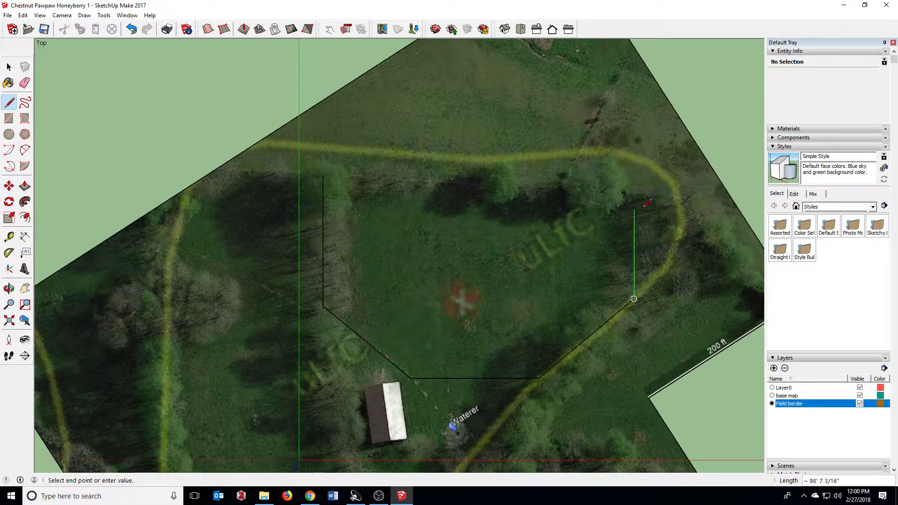
pyautogui.click(633, 195)
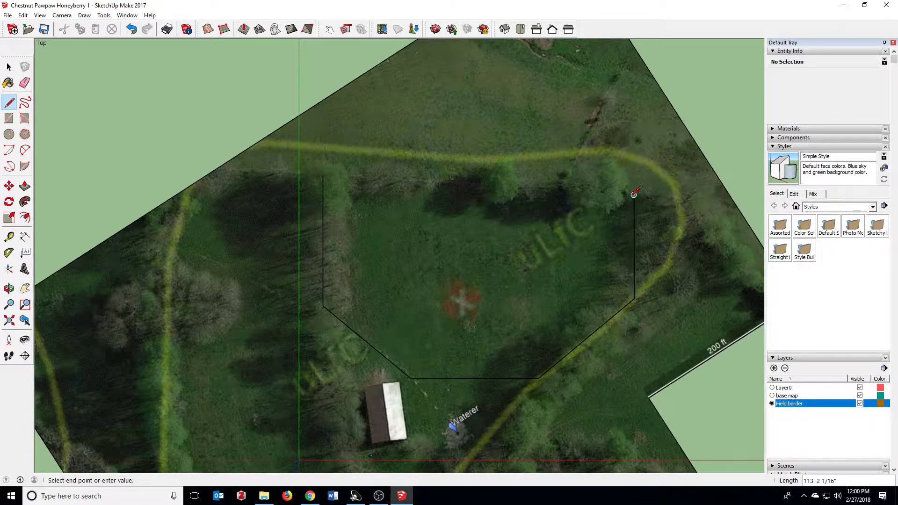
pyautogui.click(323, 177)
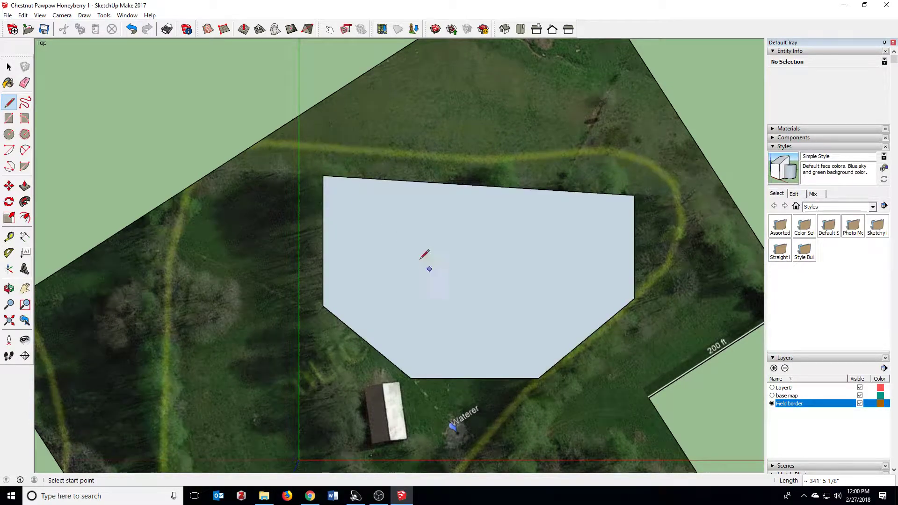
pyautogui.scroll(-2, 406, 246)
pyautogui.scroll(3, 398, 230)
pyautogui.press('space')
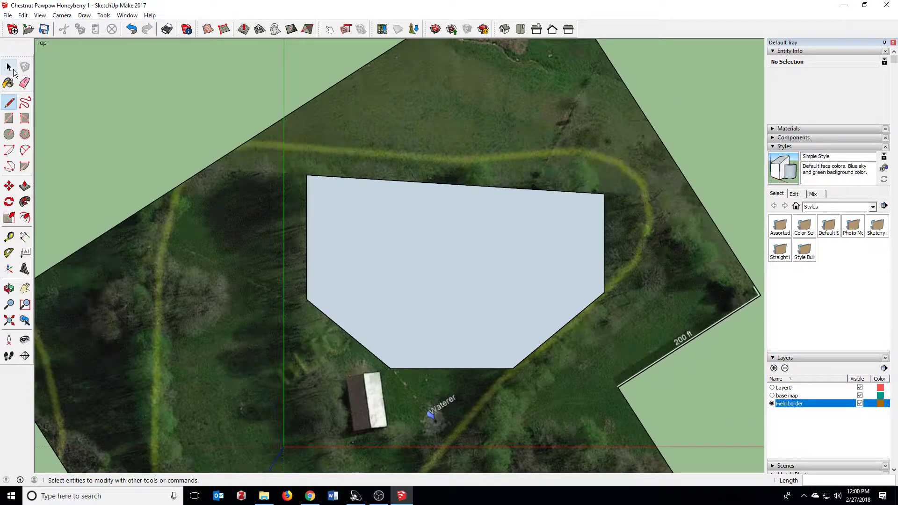
# Select the field face with all its edges and make them a group
pyautogui.click(395, 231)
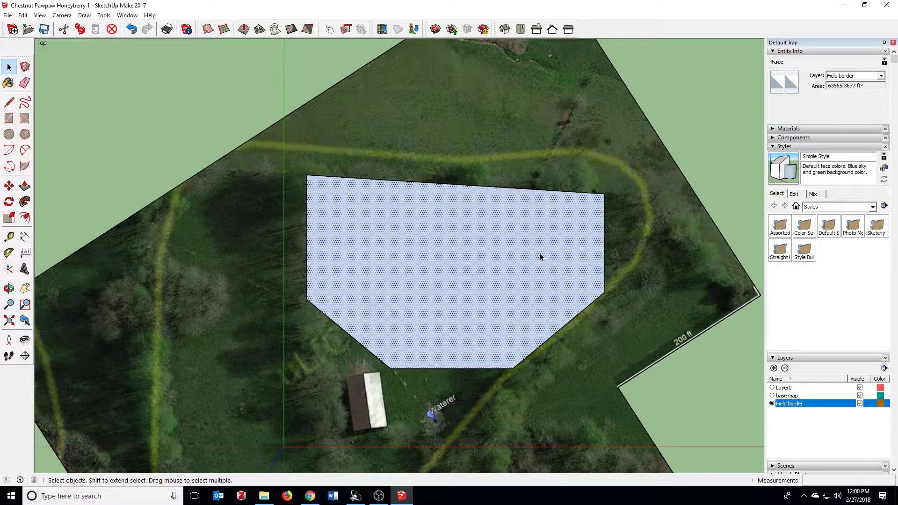
pyautogui.scroll(-1, 535, 257)
pyautogui.scroll(3, 545, 261)
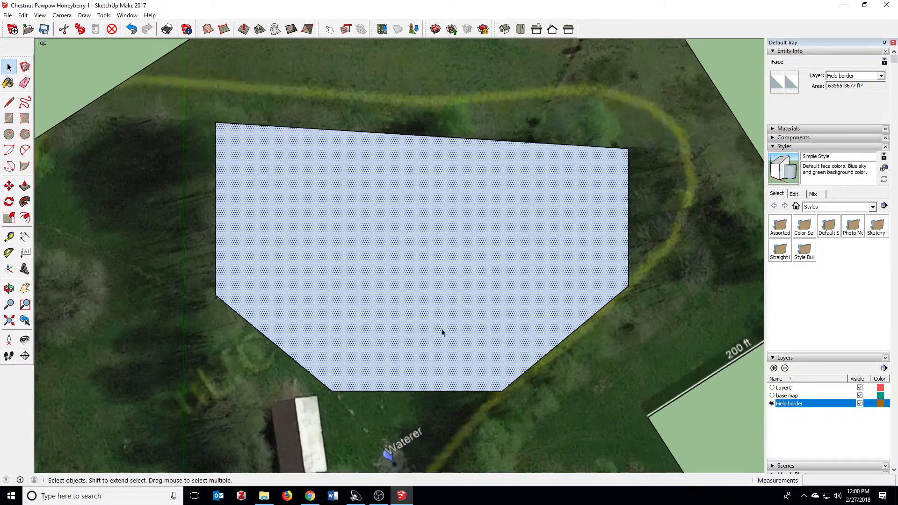
pyautogui.doubleClick(294, 206)
pyautogui.scroll(-1, 175, 118)
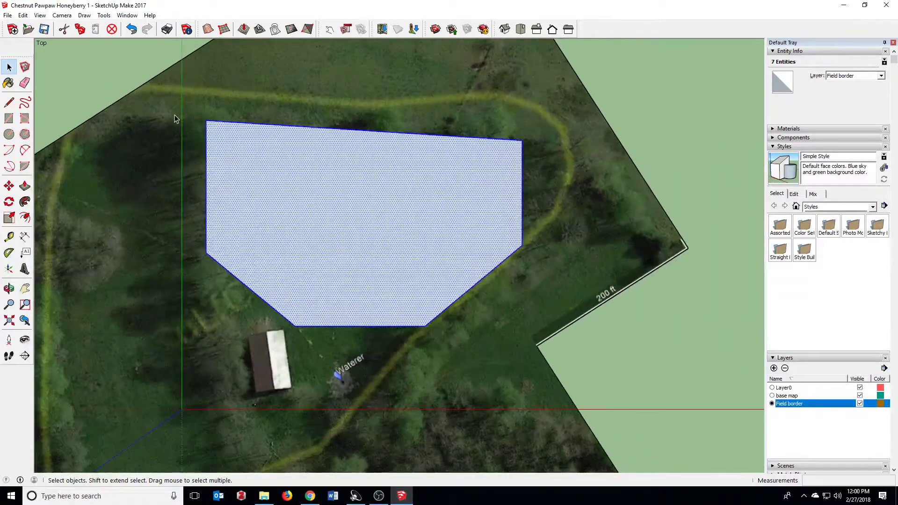
pyautogui.moveTo(179, 100); pyautogui.dragTo(565, 350)
pyautogui.rightClick(313, 179)
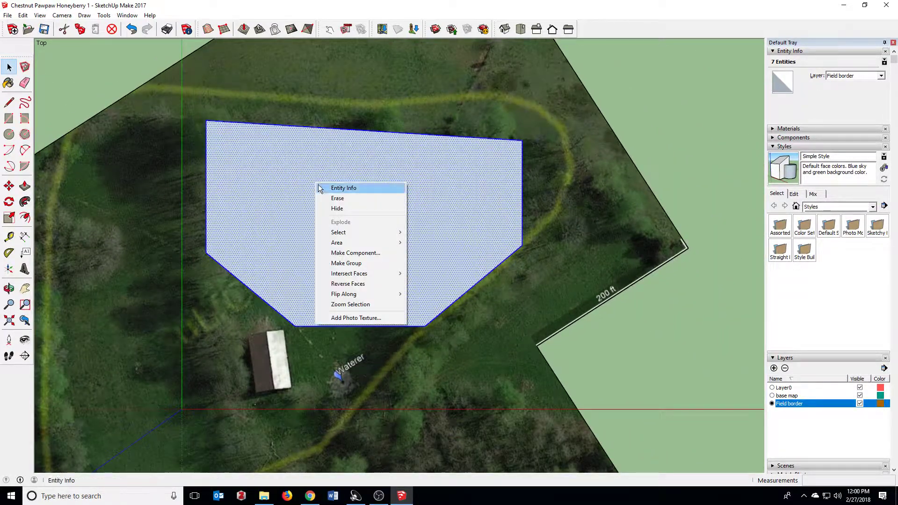
pyautogui.click(336, 261)
# Enter the field group and select the face and all its edges
pyautogui.scroll(1, 321, 215)
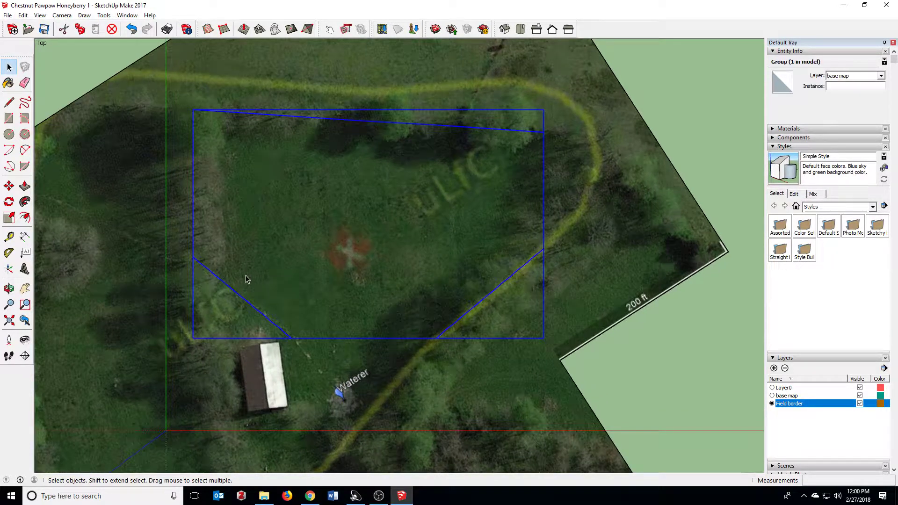
pyautogui.doubleClick(380, 326)
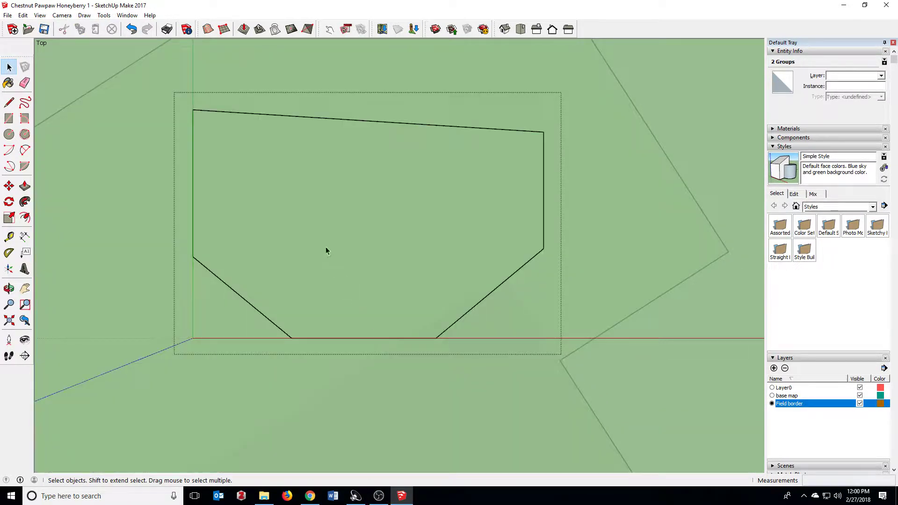
pyautogui.tripleClick(213, 273)
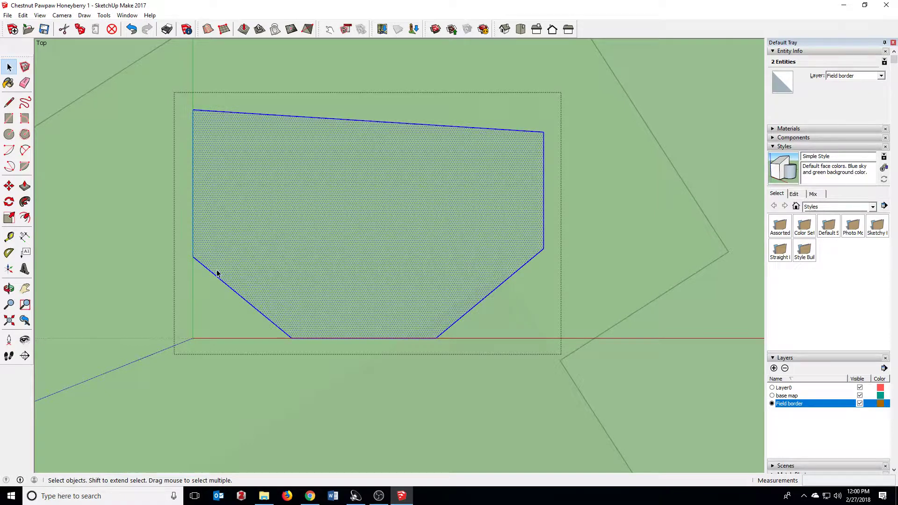
# Offset the field border 25' inward to create an inner outline
pyautogui.click(26, 217)
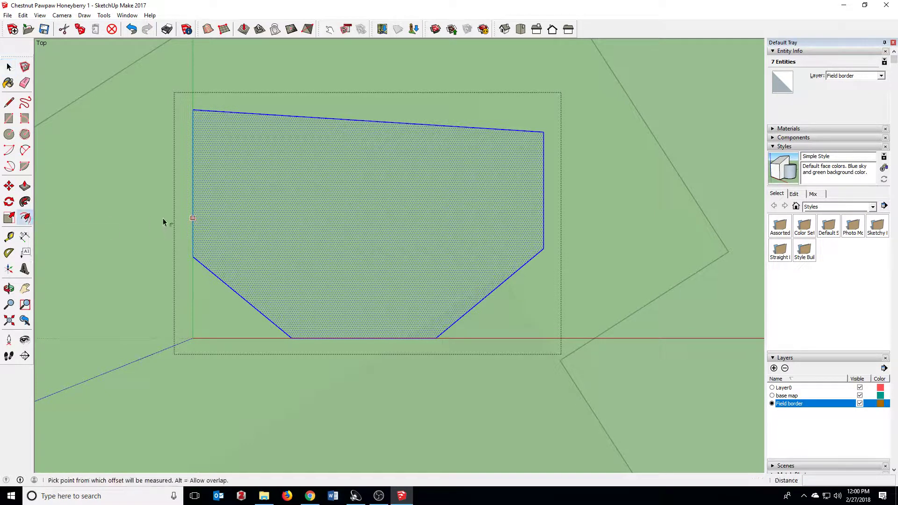
pyautogui.click(192, 218)
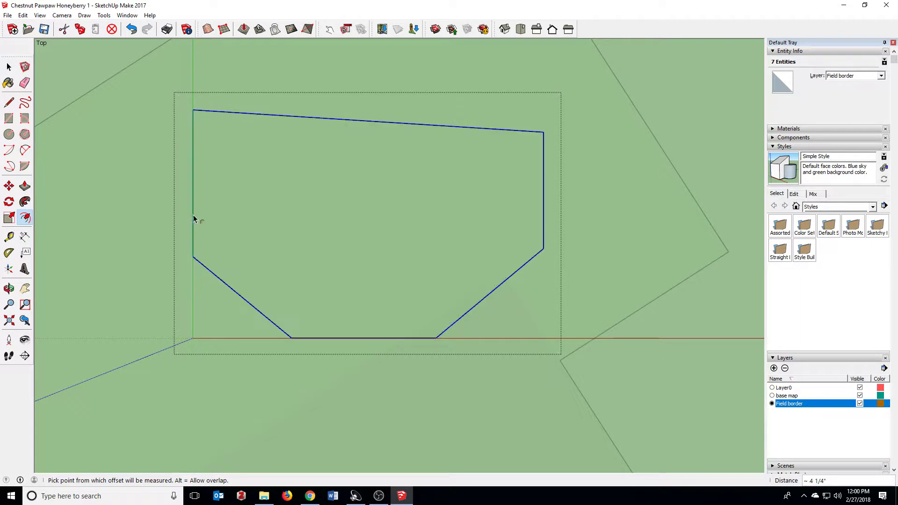
pyautogui.scroll(6, 184, 243)
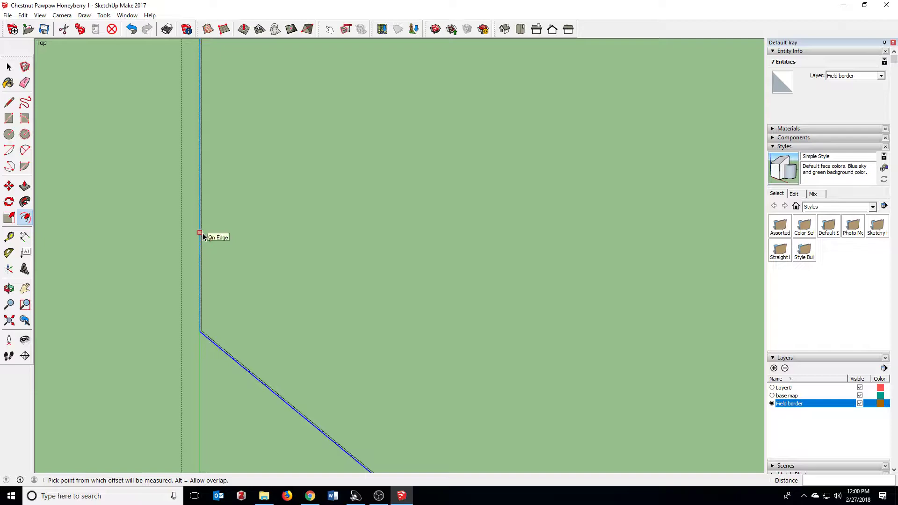
pyautogui.hotkey('ctrl', 'z')
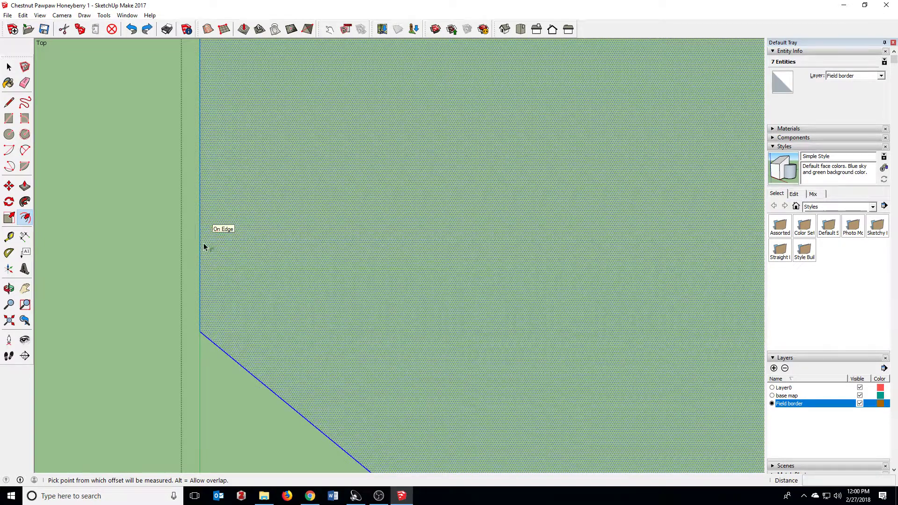
pyautogui.click(200, 258)
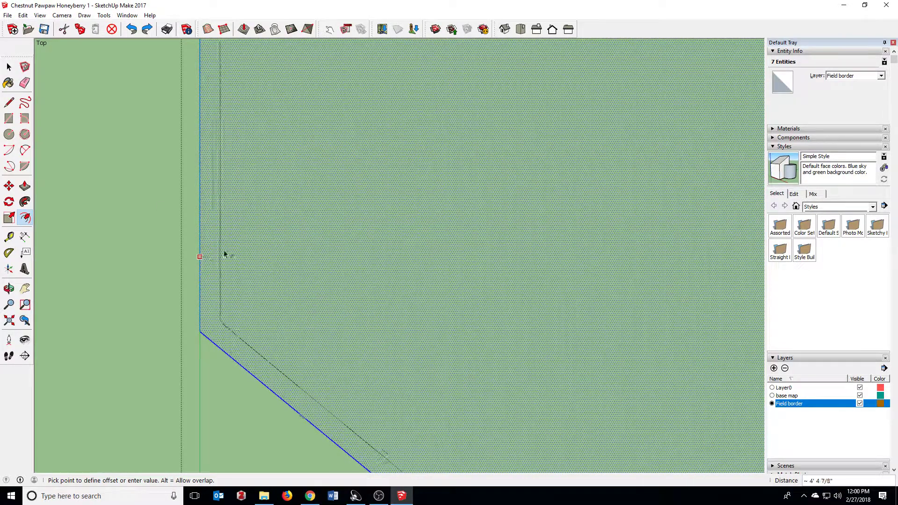
pyautogui.scroll(-5, 267, 250)
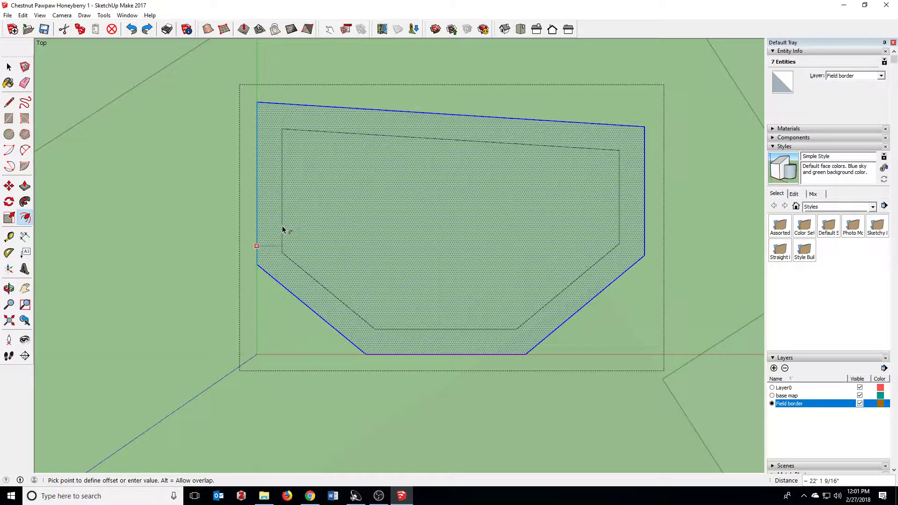
pyautogui.click(277, 256)
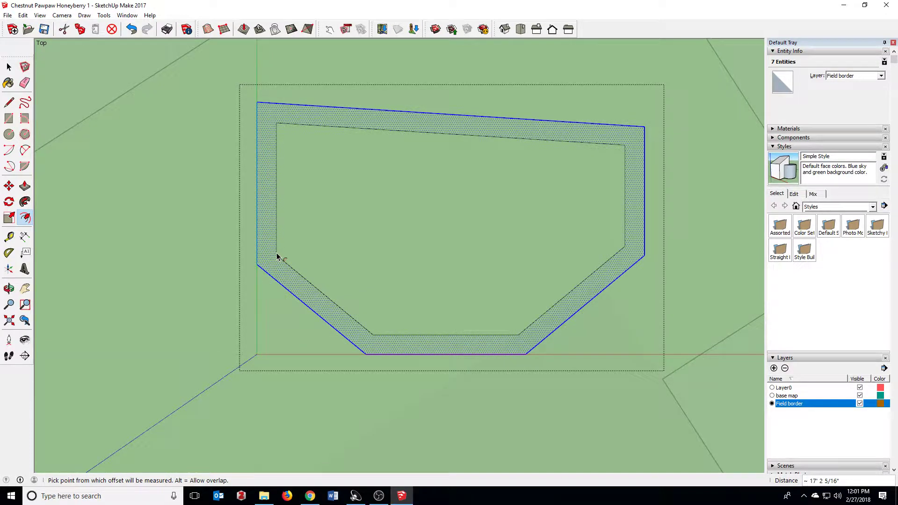
pyautogui.write("25'")
pyautogui.press('Return')
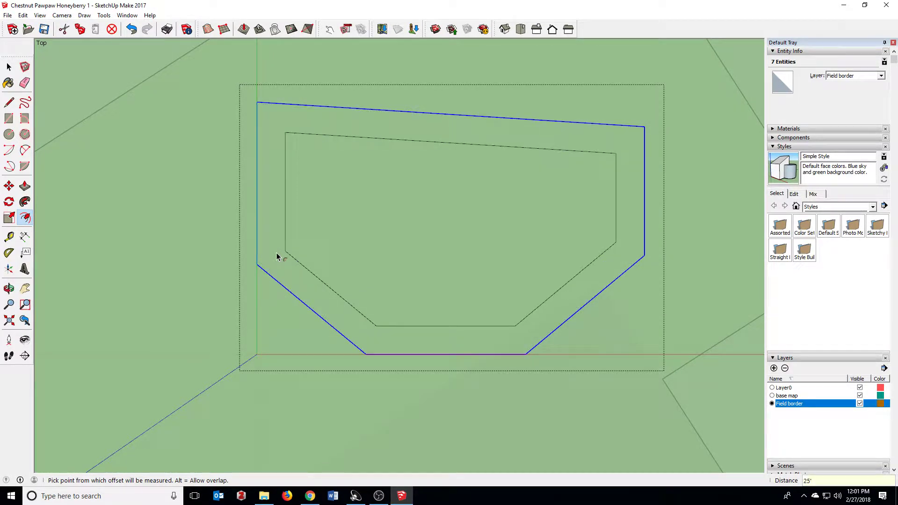
# Return to Select and clear the selection so the aerial map shows again
pyautogui.click(9, 67)
pyautogui.click(90, 67)
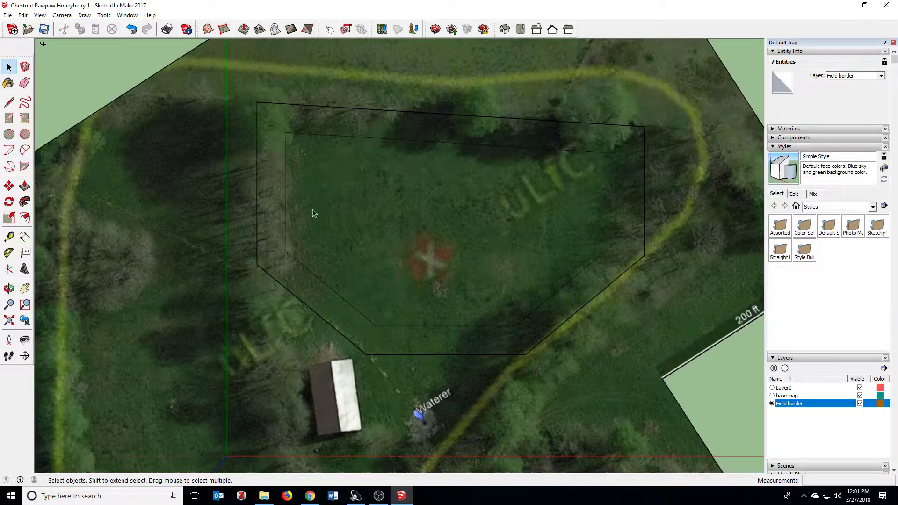
pyautogui.scroll(-1, 273, 186)
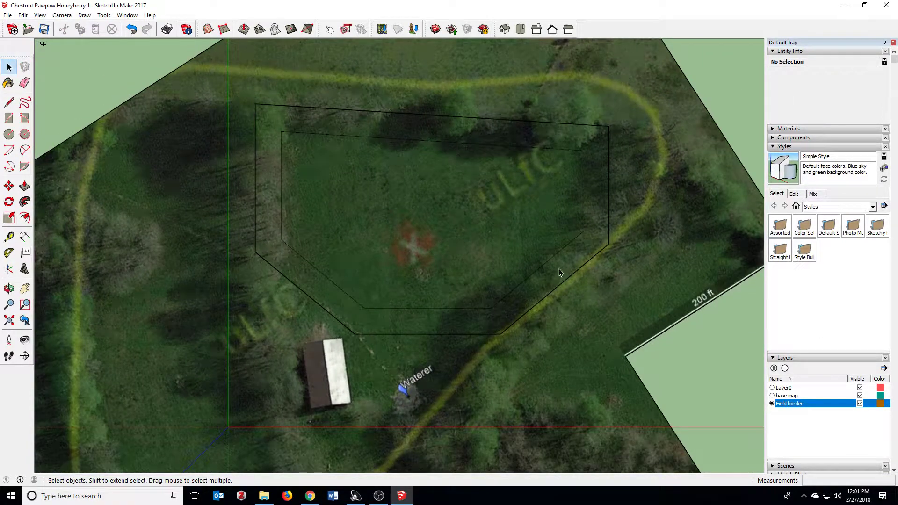
pyautogui.scroll(2, 423, 308)
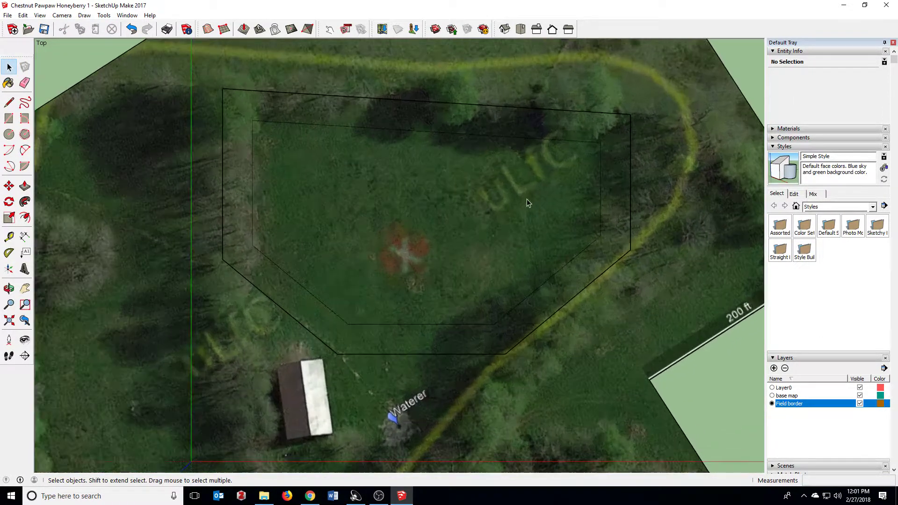
pyautogui.scroll(2, 484, 219)
pyautogui.scroll(-2, 304, 206)
# Place a guide line 10' inside the field's left border with the Tape Measure
pyautogui.scroll(4, 213, 164)
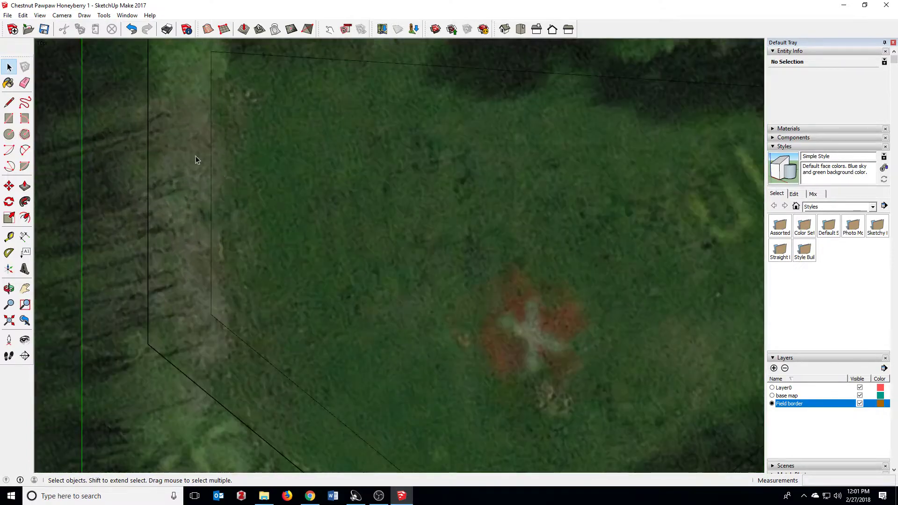
pyautogui.scroll(-3, 254, 276)
pyautogui.scroll(1, 254, 276)
pyautogui.scroll(3, 254, 170)
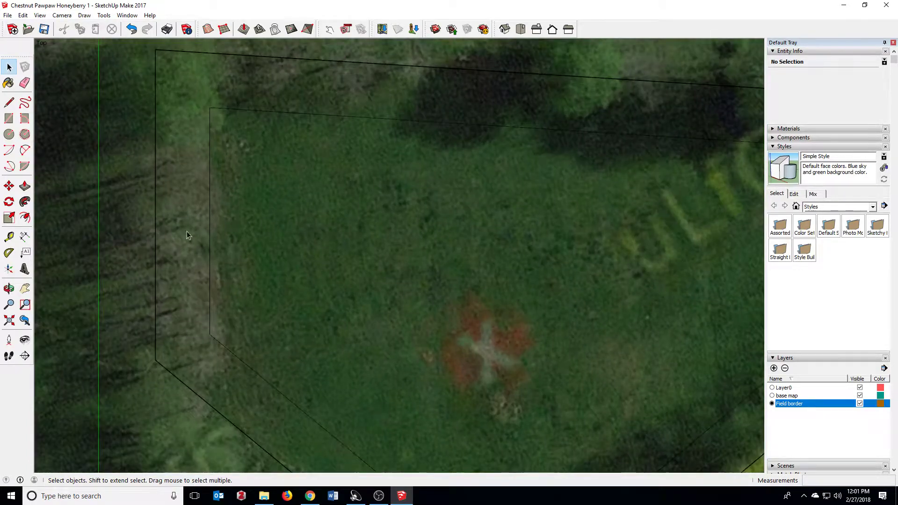
pyautogui.click(10, 238)
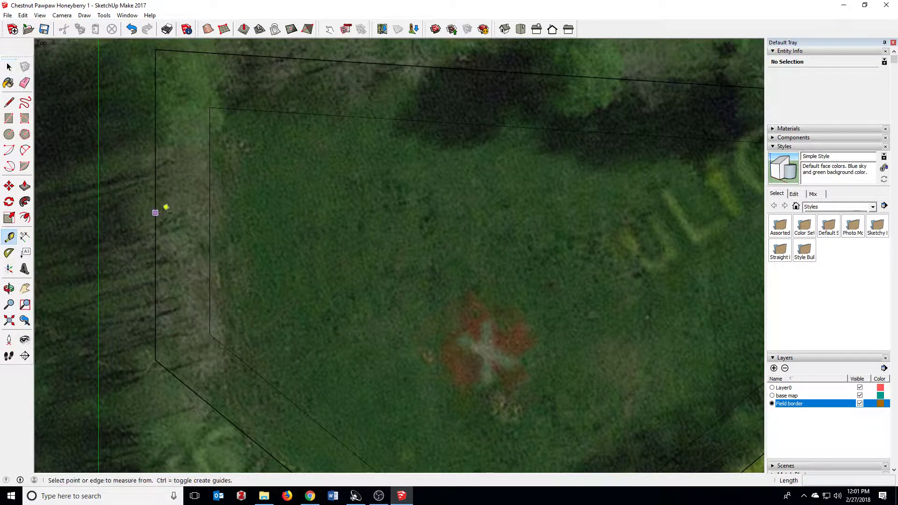
pyautogui.click(210, 239)
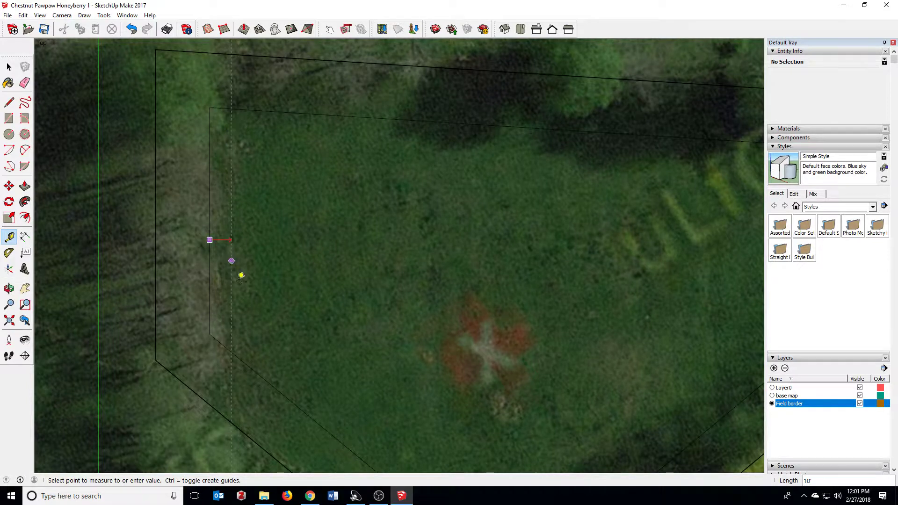
pyautogui.scroll(-3, 235, 227)
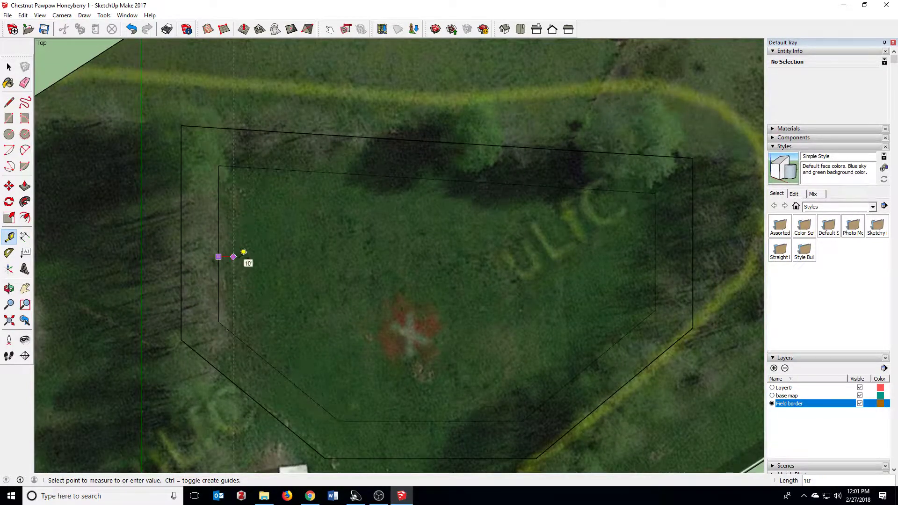
pyautogui.click(243, 252)
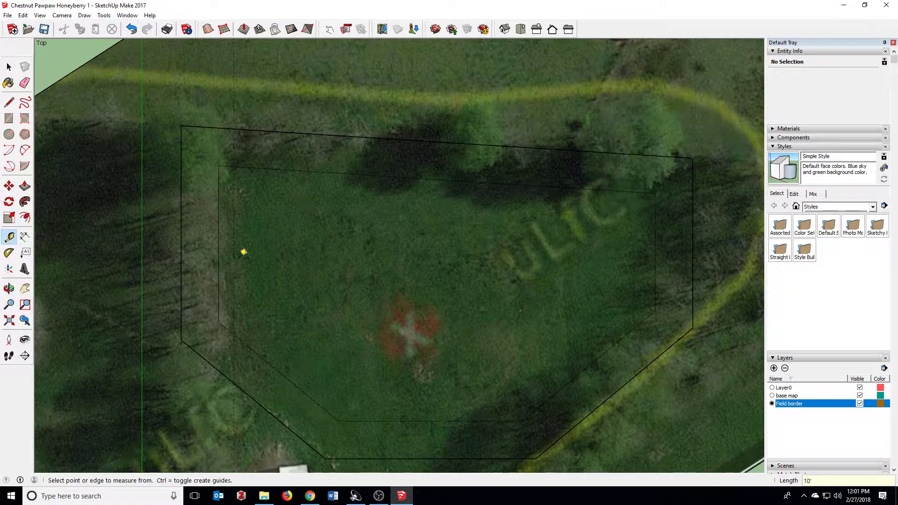
pyautogui.scroll(3, 244, 252)
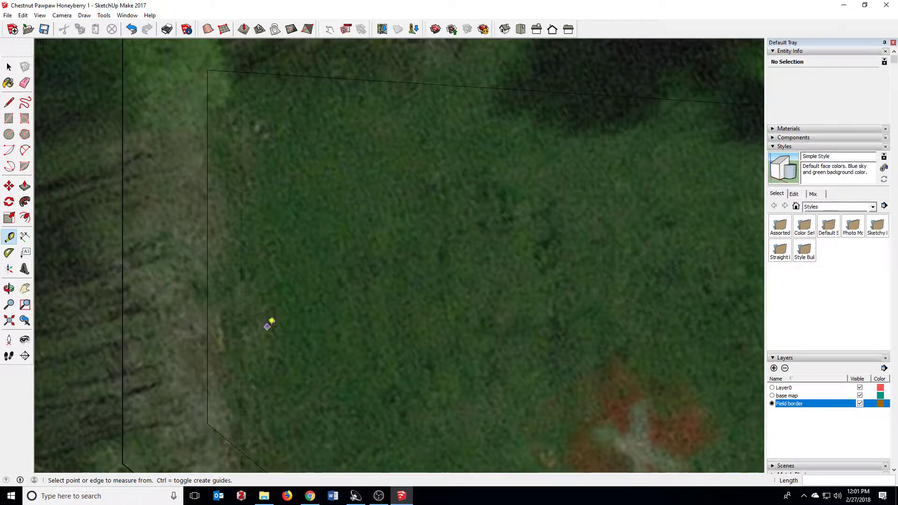
pyautogui.scroll(-2, 243, 323)
# Add four more parallel guides, each 10' to the right of the previous one
pyautogui.click(240, 324)
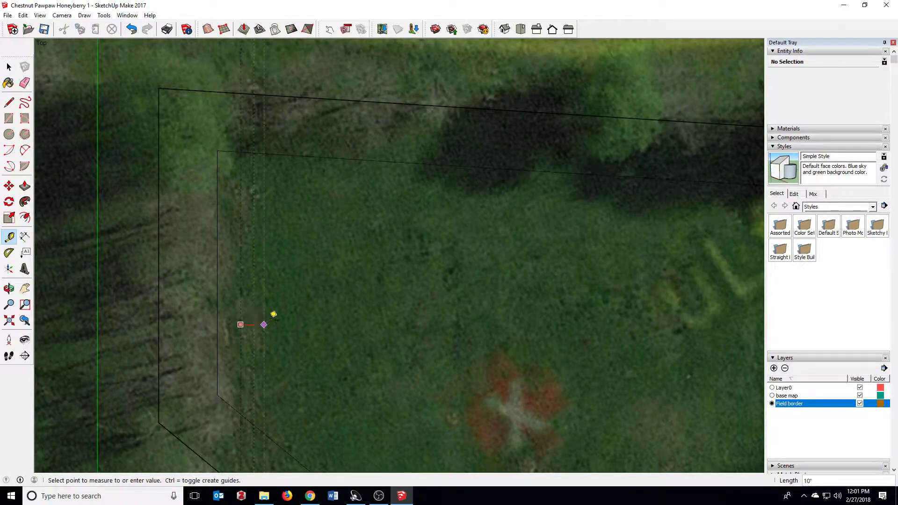
pyautogui.click(267, 321)
pyautogui.click(264, 310)
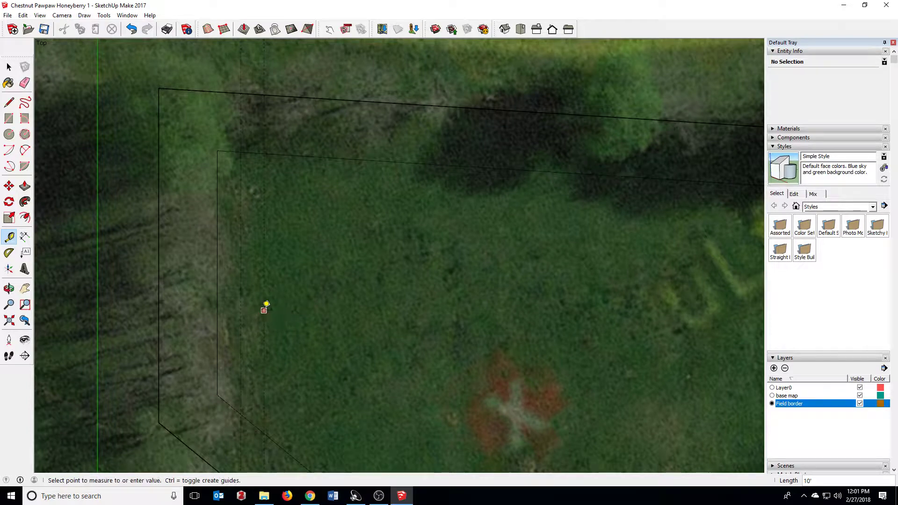
pyautogui.click(288, 304)
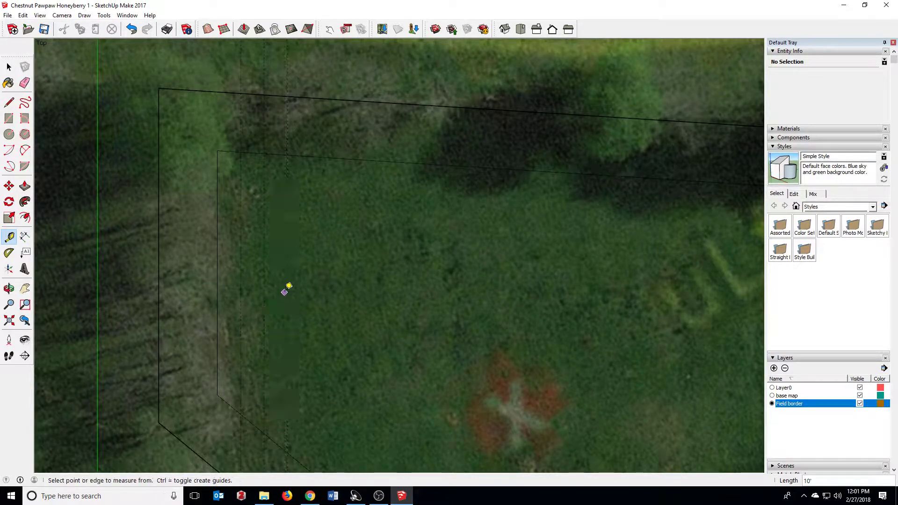
pyautogui.click(287, 296)
pyautogui.click(318, 297)
pyautogui.click(311, 294)
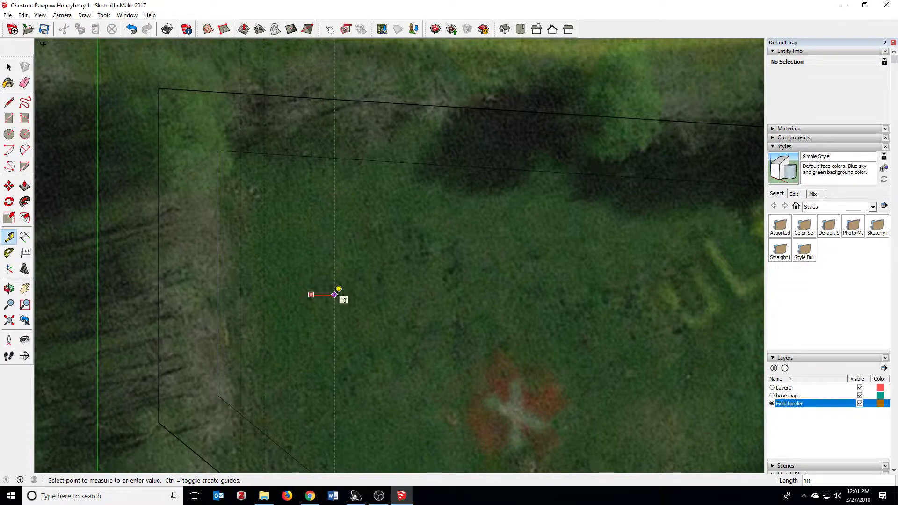
pyautogui.click(334, 295)
pyautogui.scroll(2, 337, 299)
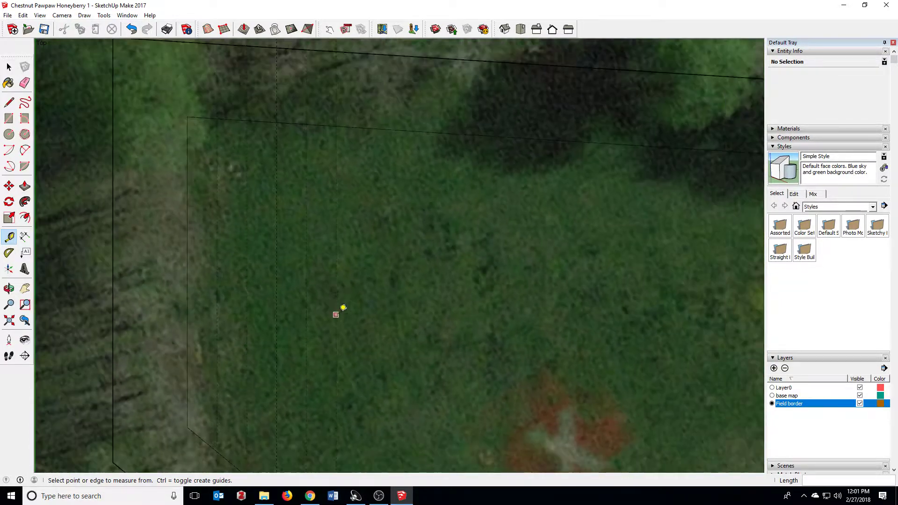
pyautogui.scroll(-3, 341, 207)
pyautogui.scroll(-1, 316, 210)
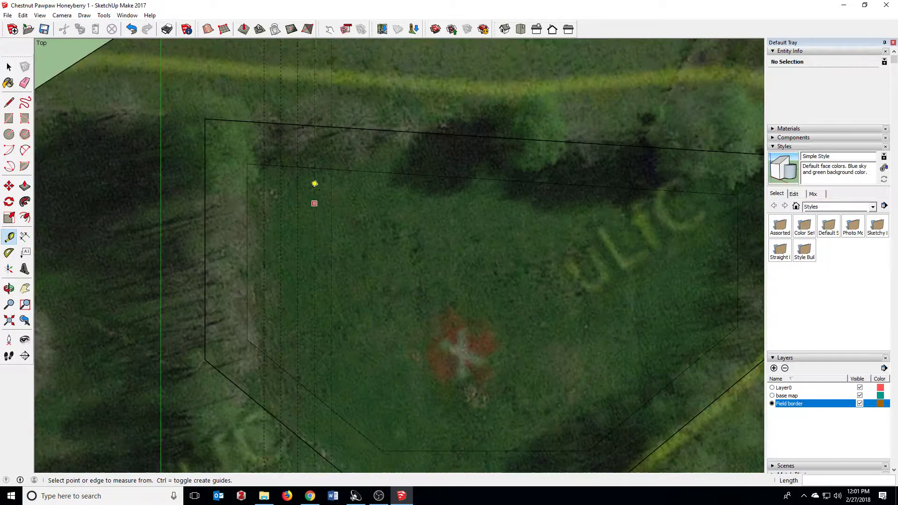
# Orbit to check the guides, then return to the Top view
pyautogui.moveTo(329, 257); pyautogui.dragTo(258, 90, button='middle')
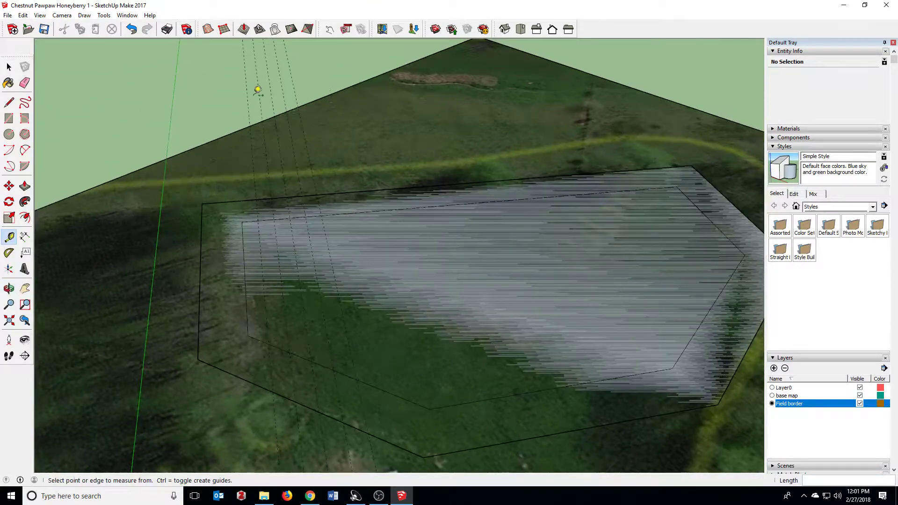
pyautogui.moveTo(281, 154); pyautogui.dragTo(264, 259, button='middle')
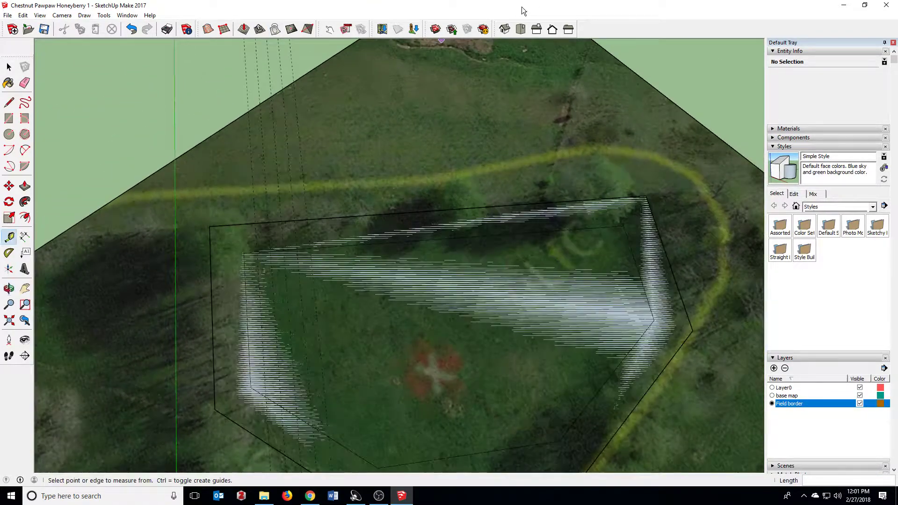
pyautogui.click(520, 29)
pyautogui.scroll(4, 180, 226)
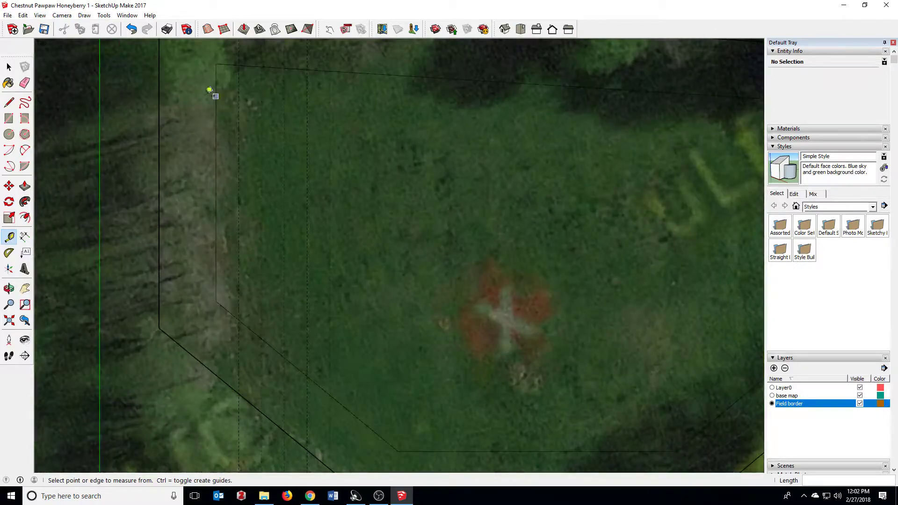
pyautogui.scroll(-3, 353, 287)
pyautogui.scroll(3, 299, 141)
# Add a 'Chestnut' layer and make it the current layer
pyautogui.scroll(2, 297, 178)
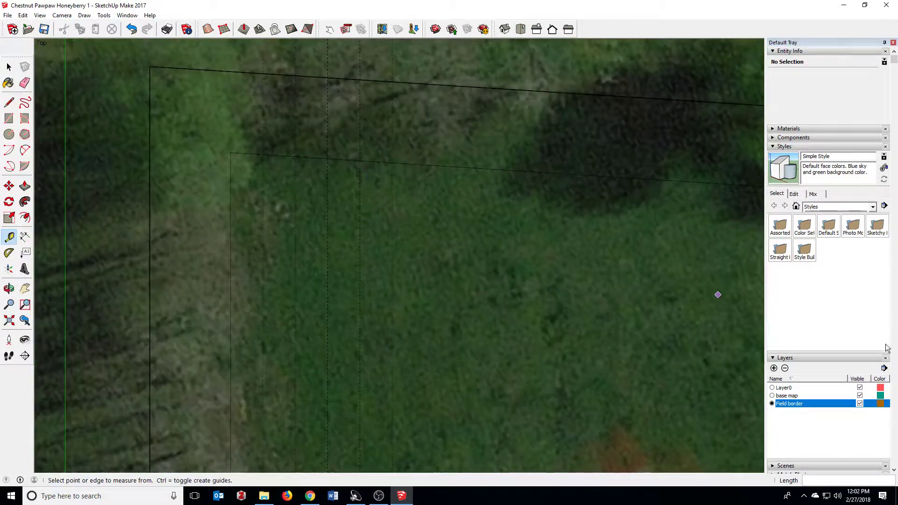
pyautogui.click(774, 368)
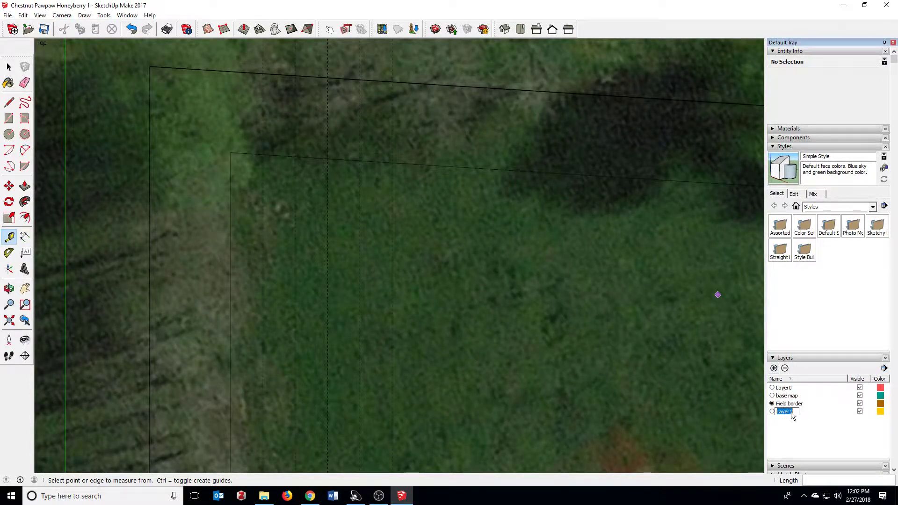
pyautogui.write('Chestnut')
pyautogui.press('Return')
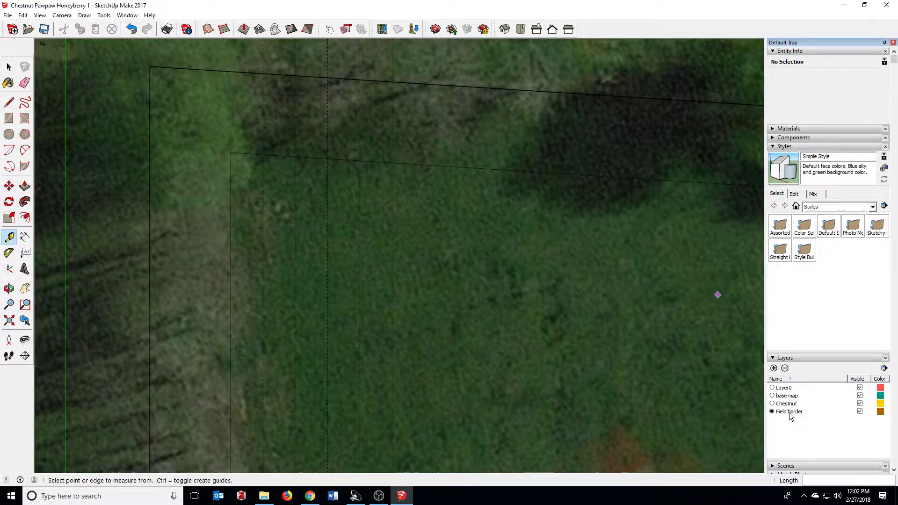
pyautogui.click(772, 403)
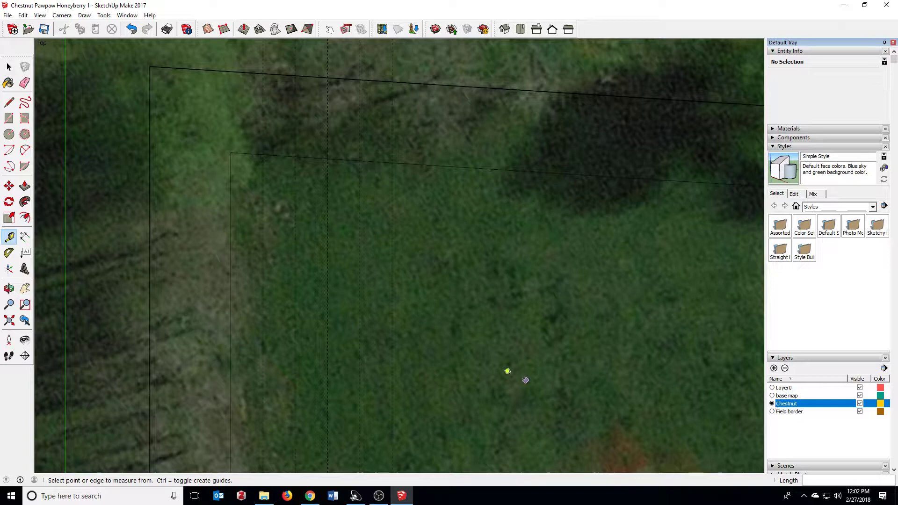
# Draw a 7.5' radius circle at the field's top-left corner for the first chestnut
pyautogui.click(9, 135)
pyautogui.scroll(3, 271, 192)
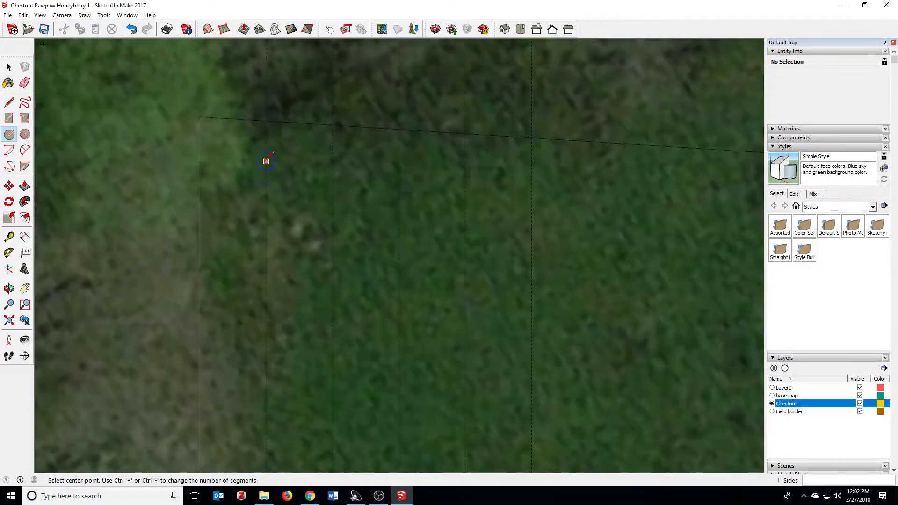
pyautogui.click(266, 180)
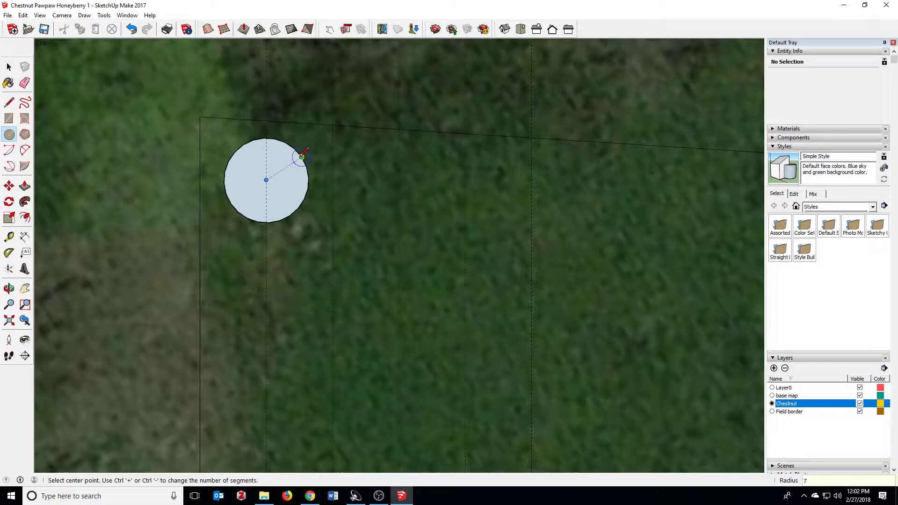
pyautogui.write("'")
pyautogui.press('Return')
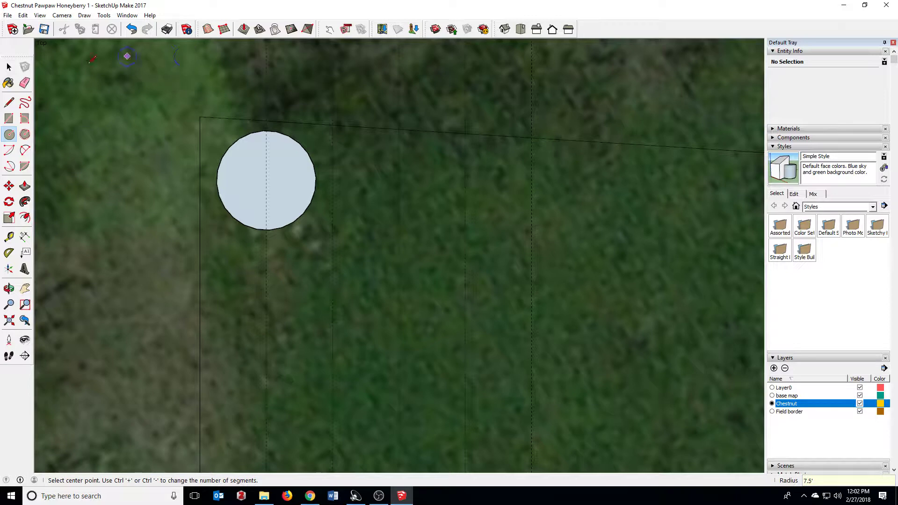
# Paint the circle's face with the orange-yellow Color D06
pyautogui.click(9, 83)
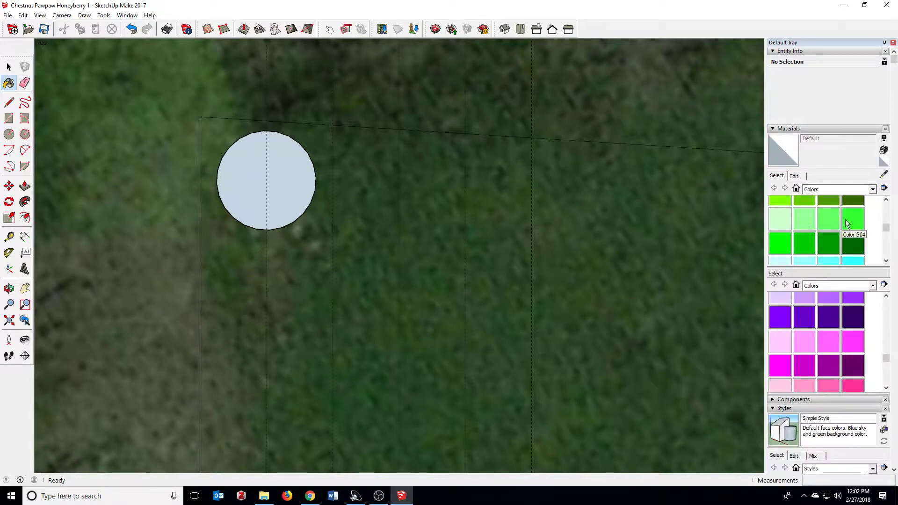
pyautogui.scroll(5, 842, 224)
pyautogui.scroll(-3, 838, 231)
pyautogui.scroll(3, 838, 231)
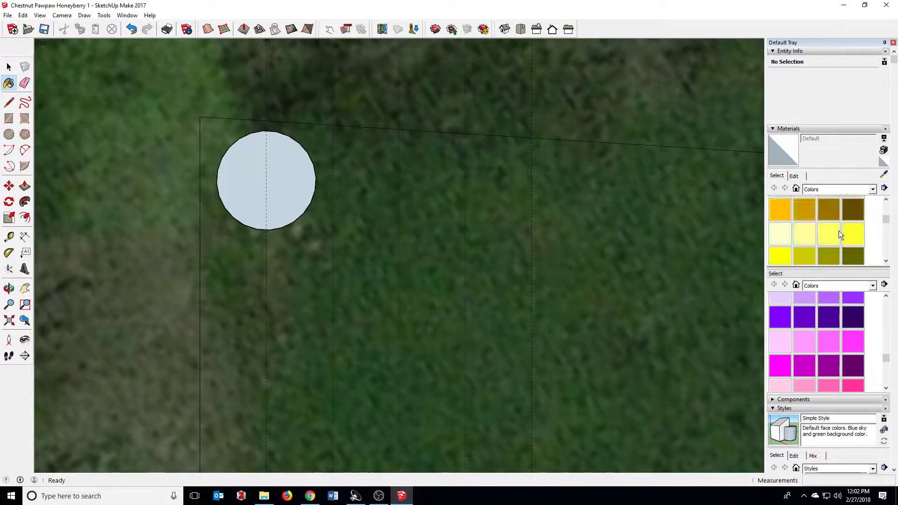
pyautogui.click(812, 203)
pyautogui.click(300, 183)
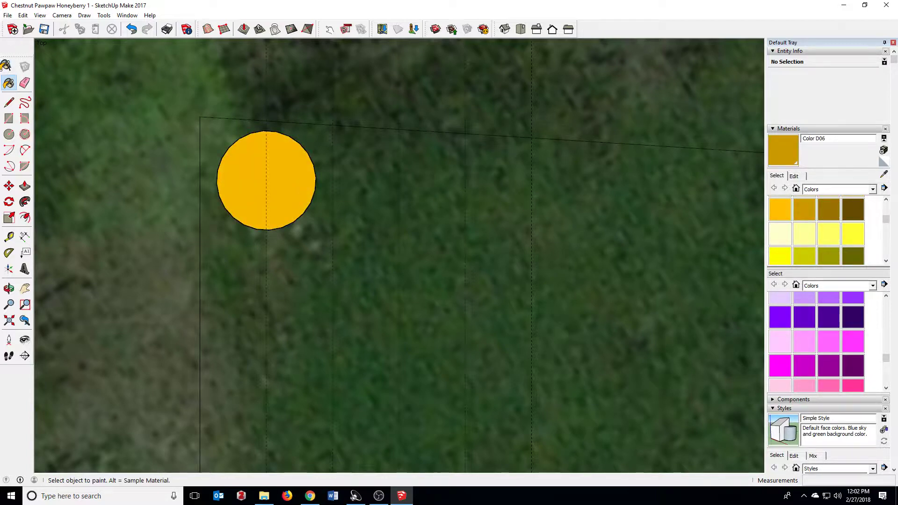
# Turn the whole circle into a component named 'Chestnut'
pyautogui.click(9, 67)
pyautogui.moveTo(165, 103); pyautogui.dragTo(506, 367)
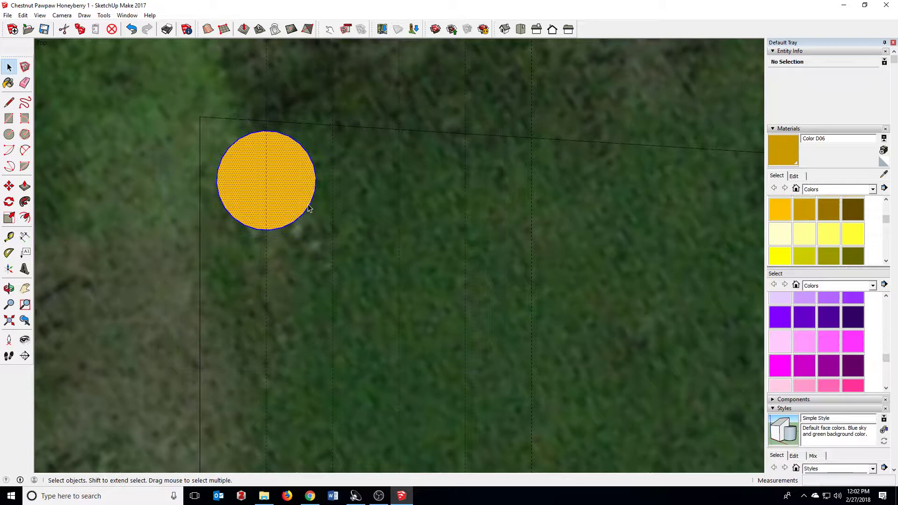
pyautogui.rightClick(296, 189)
pyautogui.click(332, 261)
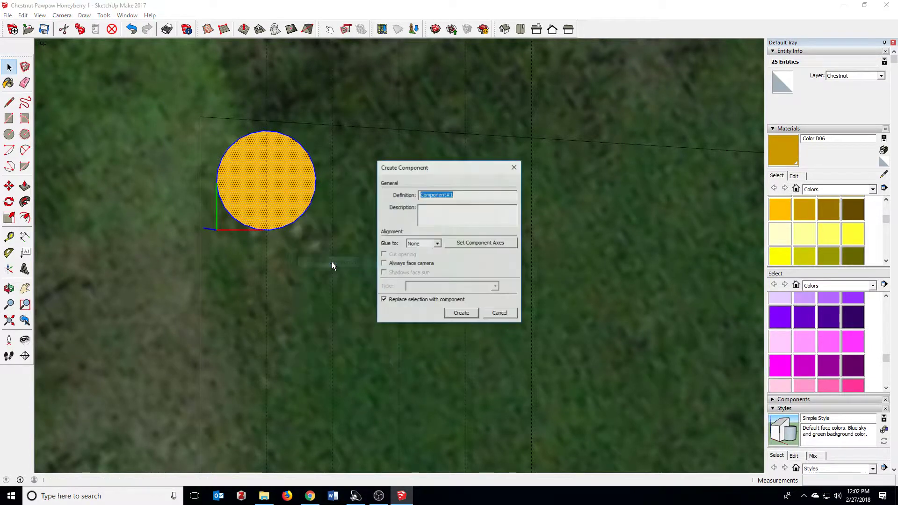
pyautogui.write('che')
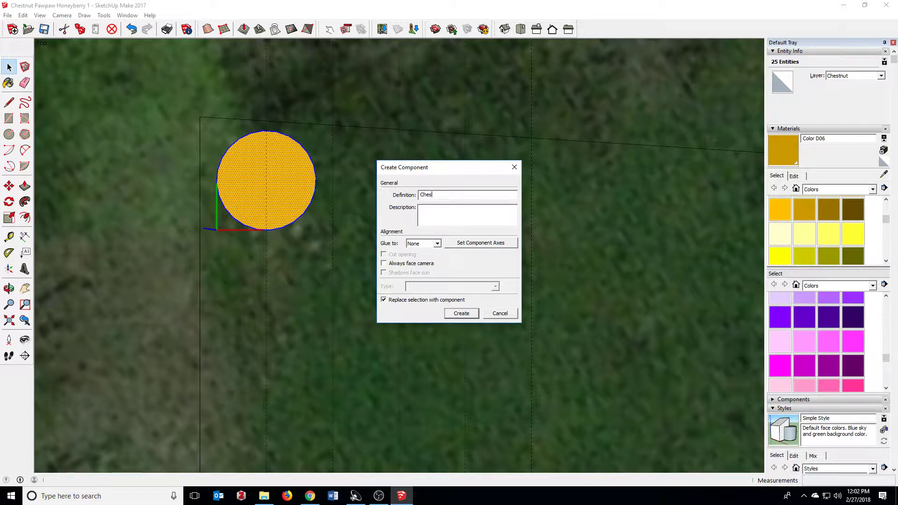
pyautogui.press('Return')
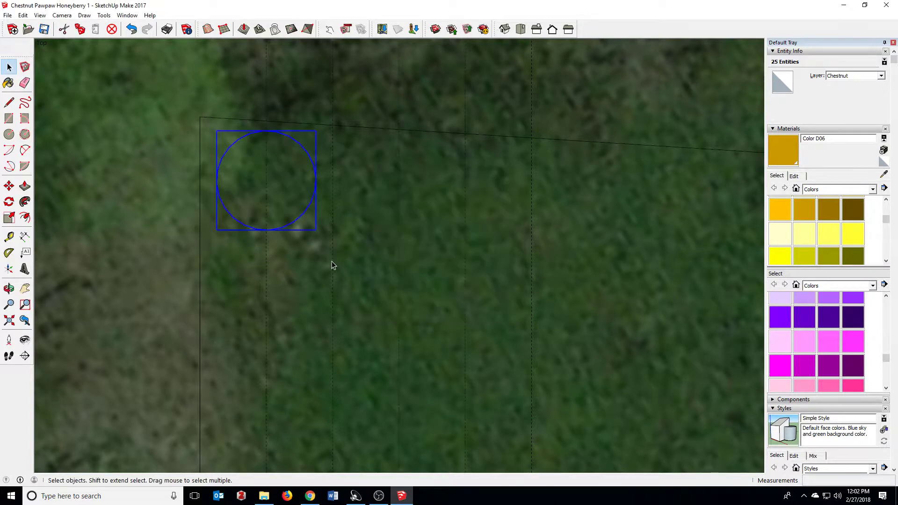
# Move the Chestnut component slightly upward
pyautogui.click(14, 189)
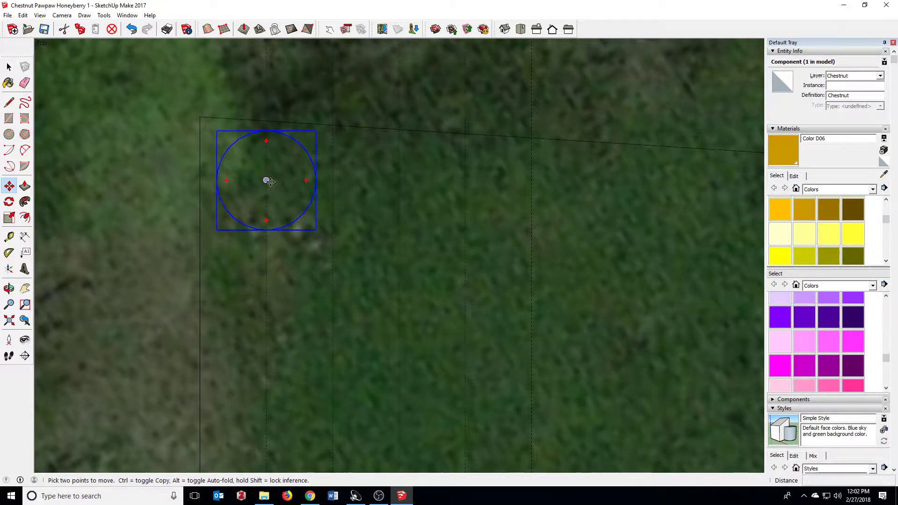
pyautogui.click(266, 180)
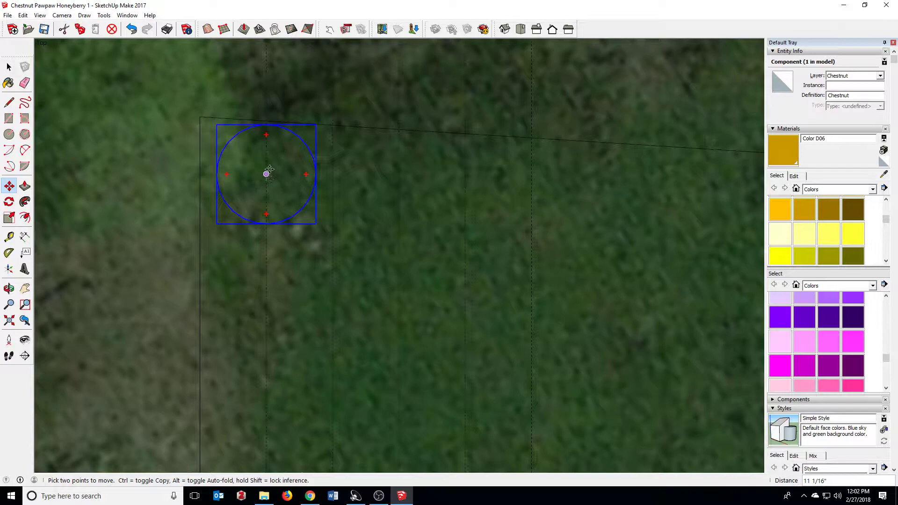
pyautogui.click(269, 170)
# Copy the Chestnut component 20' straight down below the original
pyautogui.scroll(-1, 301, 130)
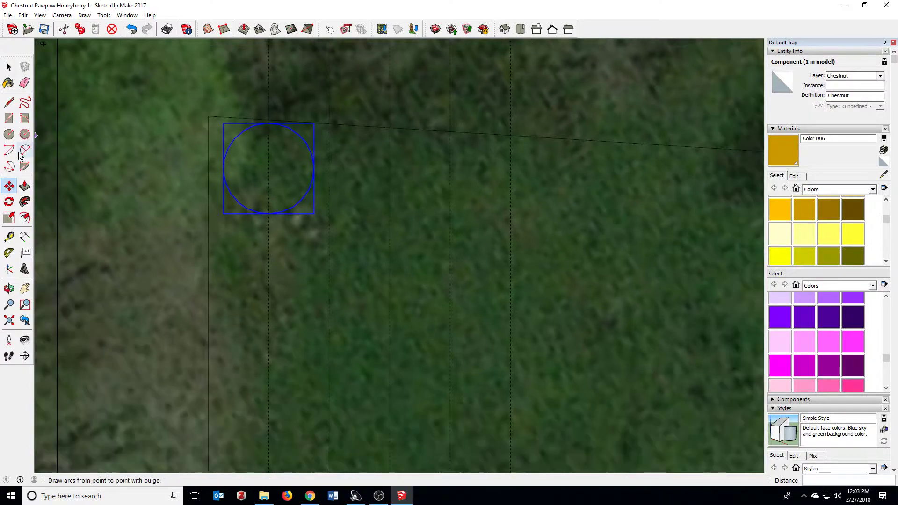
pyautogui.scroll(-2, 318, 133)
pyautogui.scroll(3, 300, 184)
pyautogui.scroll(2, 296, 192)
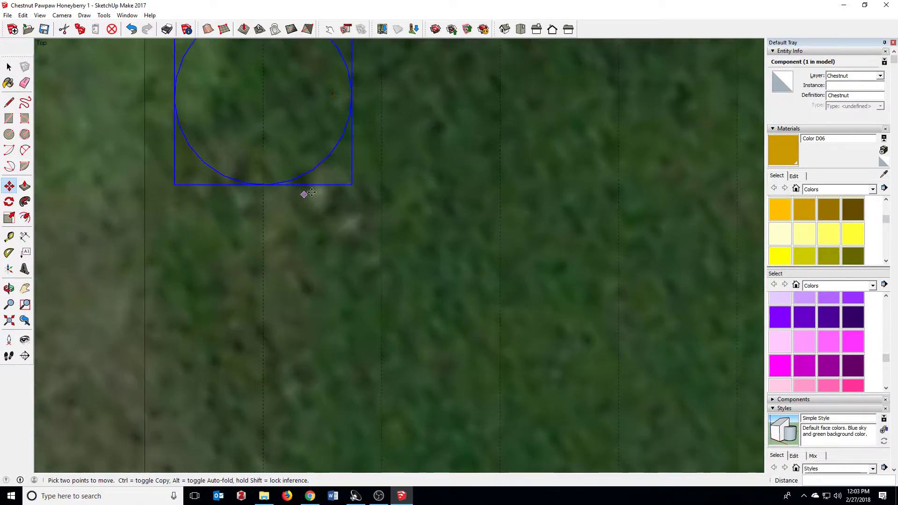
pyautogui.scroll(-3, 311, 195)
pyautogui.scroll(3, 316, 206)
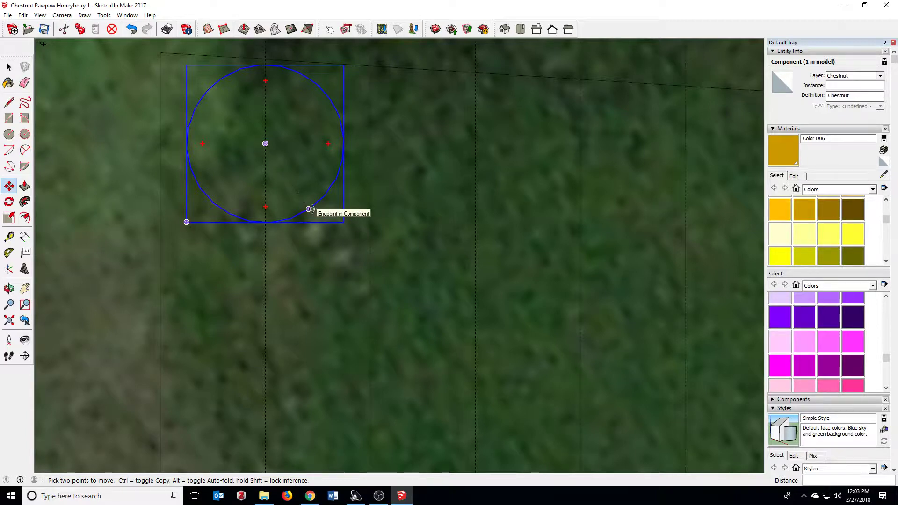
pyautogui.click(265, 143)
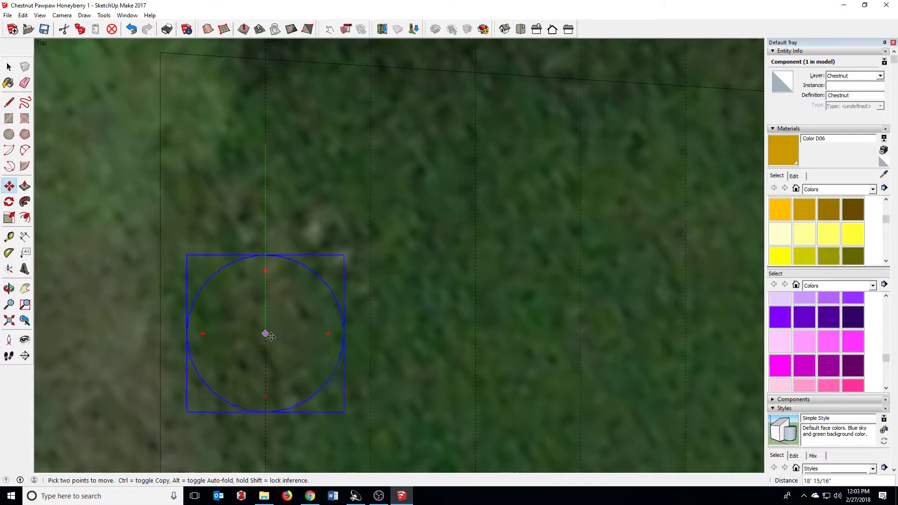
pyautogui.press('ctrl')
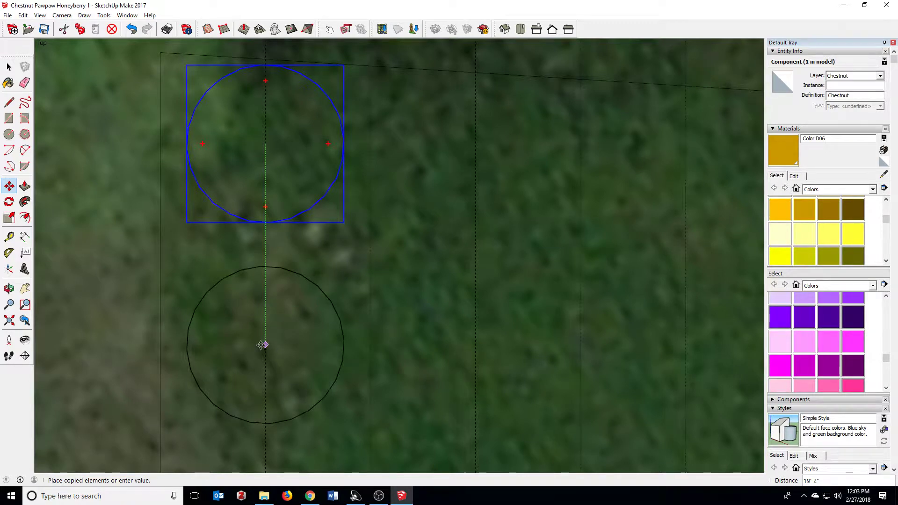
pyautogui.click(261, 329)
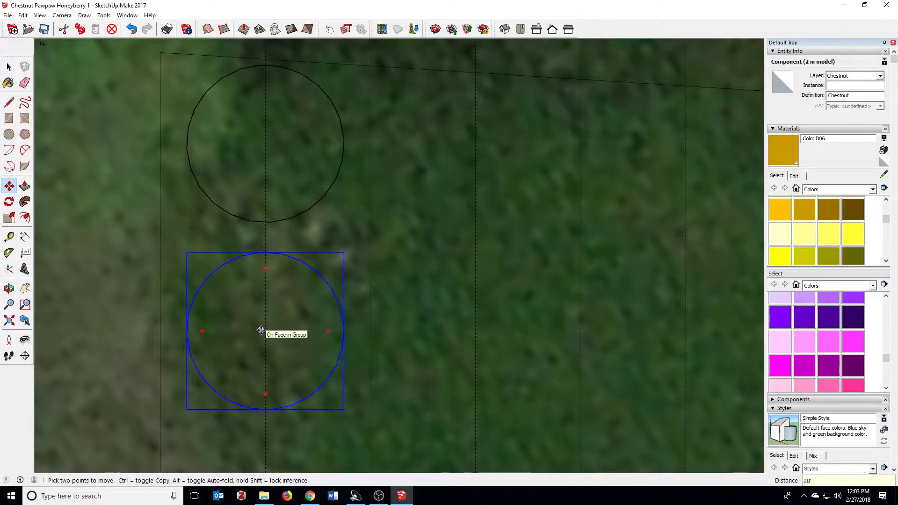
# Array the copy eight times for a column of nine Chestnut circles, then clear the selection
pyautogui.scroll(-3, 155, 134)
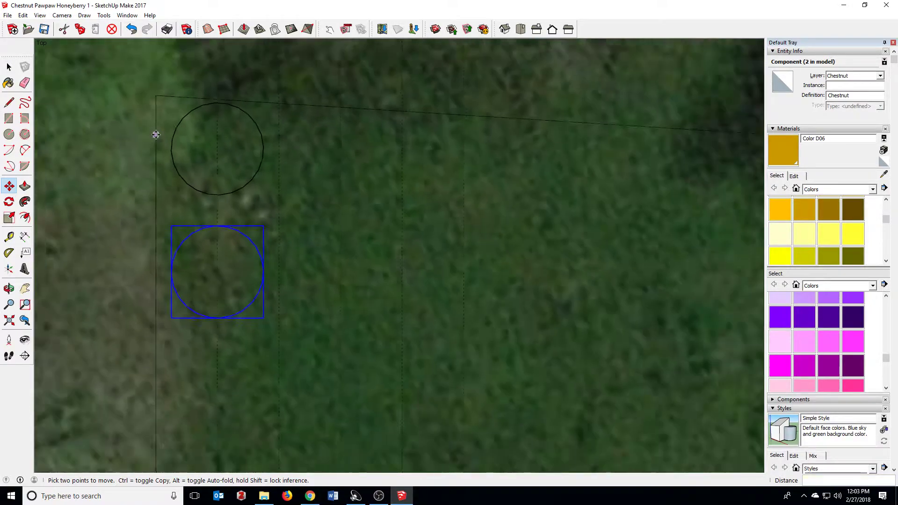
pyautogui.scroll(-5, 156, 134)
pyautogui.scroll(1, 199, 266)
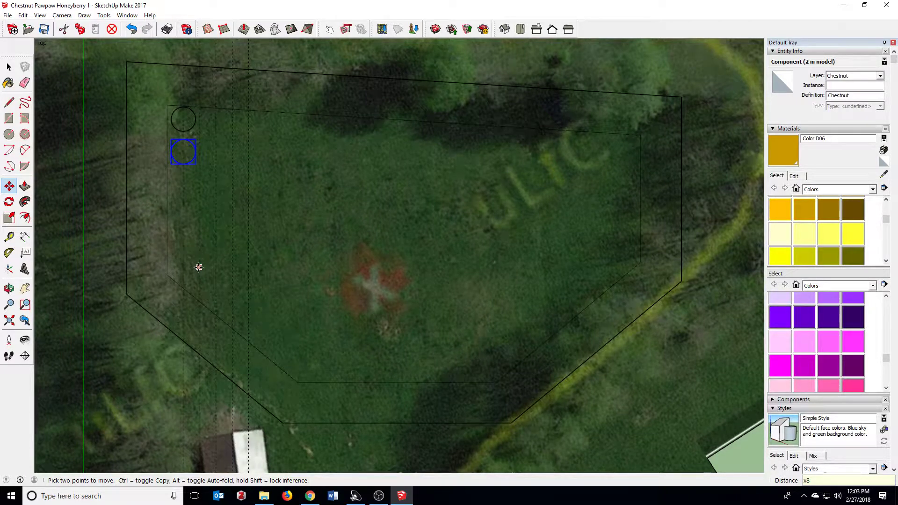
pyautogui.press('Return')
pyautogui.hotkey('ctrl', 't')
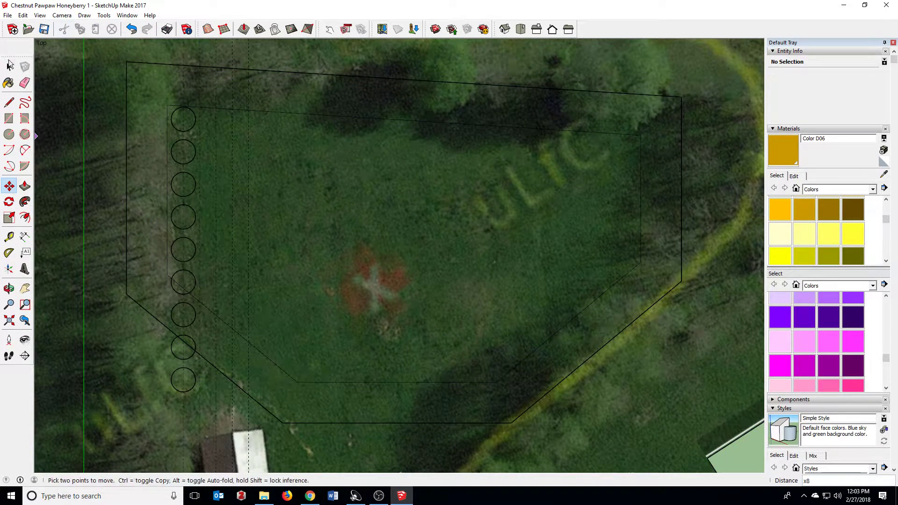
pyautogui.click(9, 68)
# Copy the nine-circle chestnut column 20 feet to the right
pyautogui.scroll(-2, 487, 165)
pyautogui.scroll(4, 254, 262)
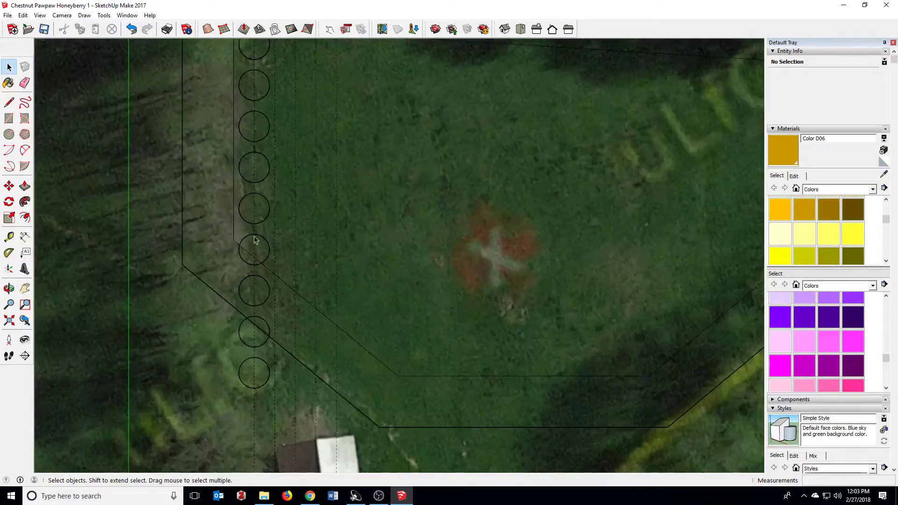
pyautogui.scroll(-1, 256, 239)
pyautogui.scroll(-1, 256, 216)
pyautogui.moveTo(217, 67); pyautogui.dragTo(286, 364)
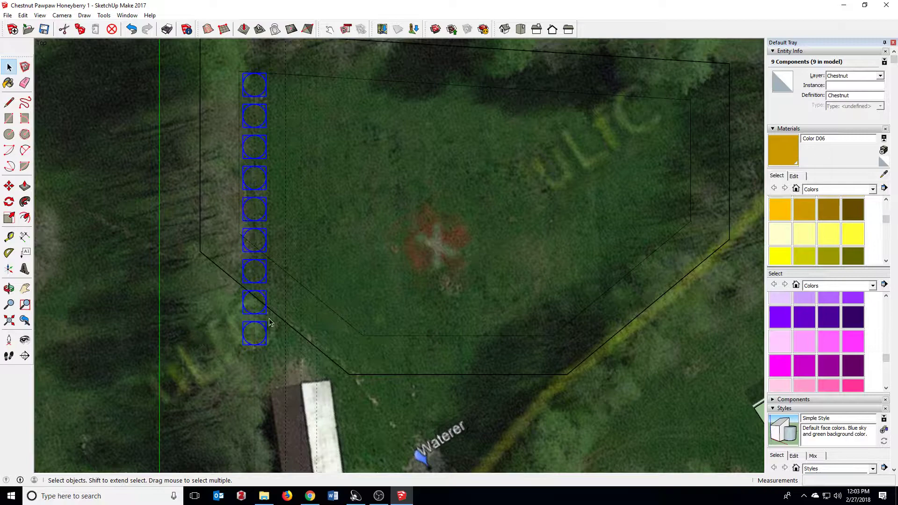
pyautogui.scroll(-1, 270, 322)
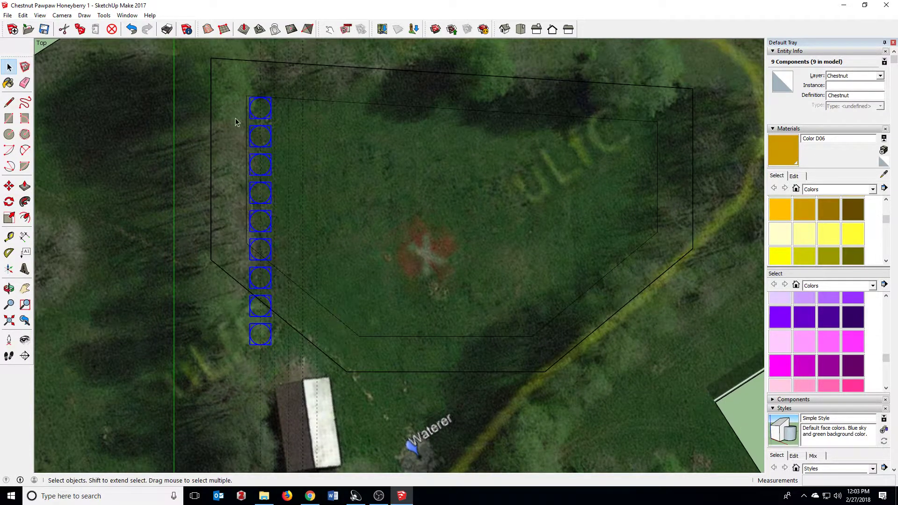
pyautogui.scroll(6, 264, 89)
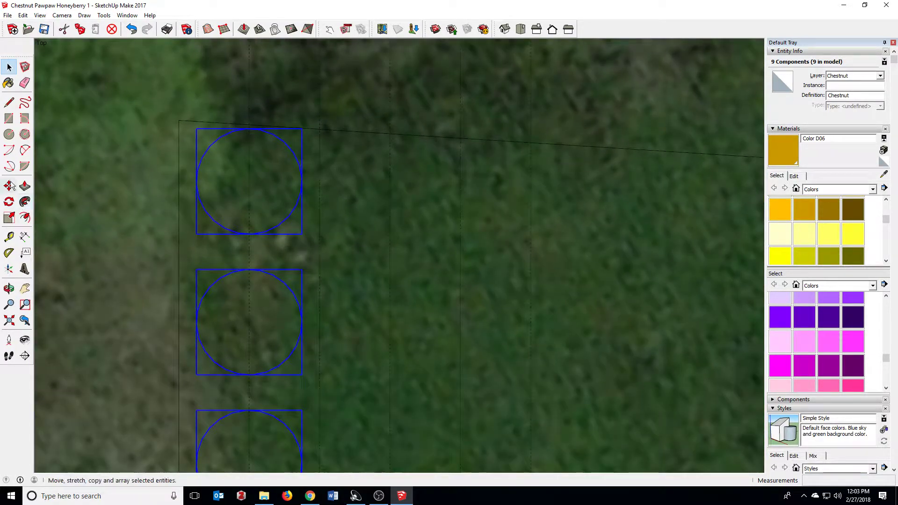
pyautogui.click(9, 187)
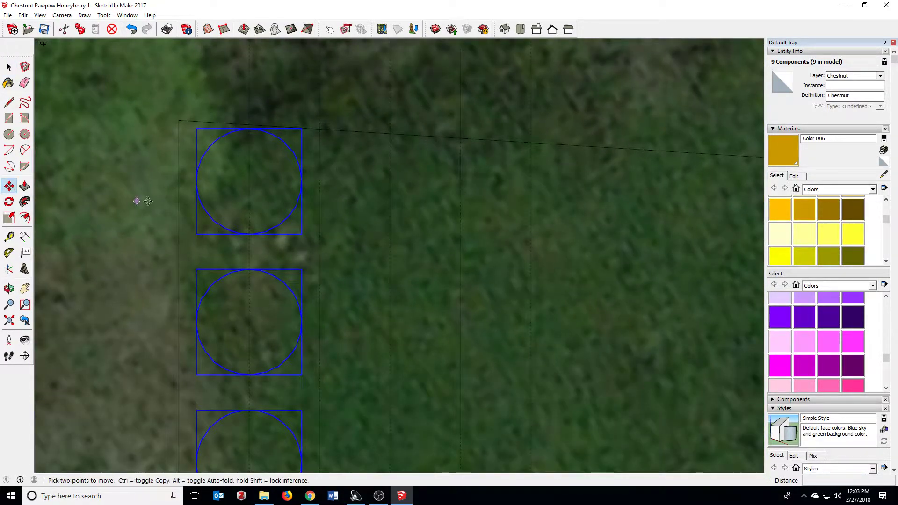
pyautogui.click(249, 182)
pyautogui.press('ctrl')
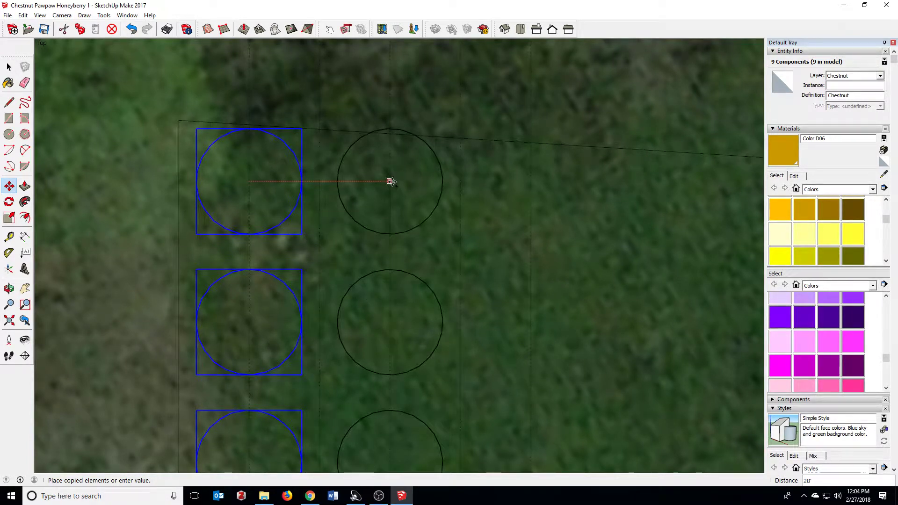
pyautogui.click(390, 182)
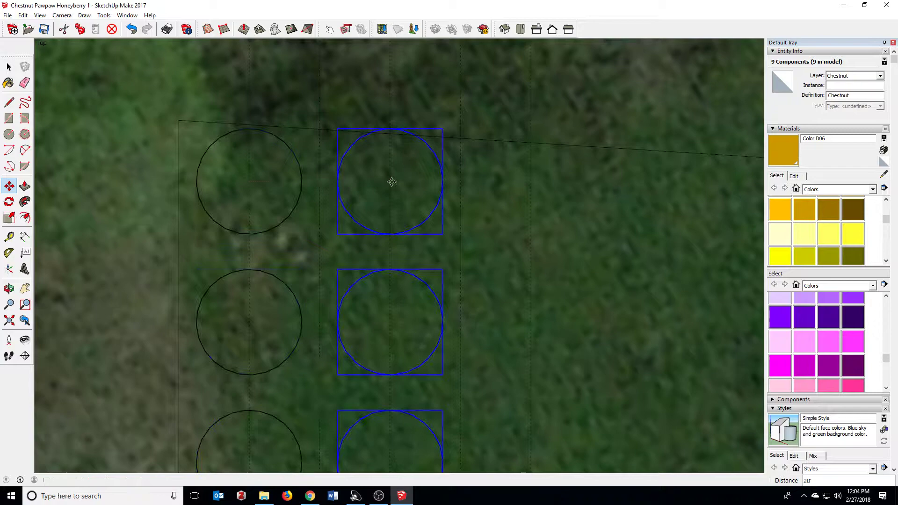
# Array the chestnut column across the field, extending the copies from x12 to 13
pyautogui.scroll(-3, 324, 126)
pyautogui.scroll(-5, 324, 127)
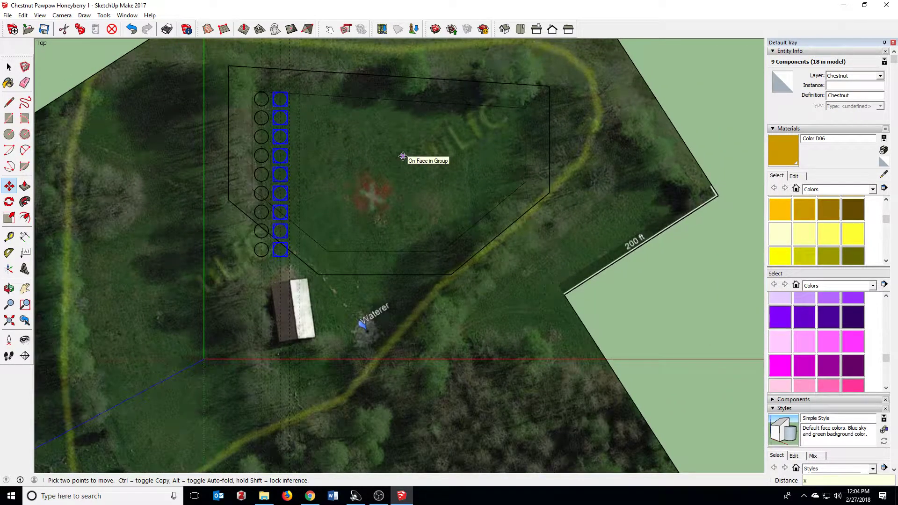
pyautogui.write('x12')
pyautogui.press('Return')
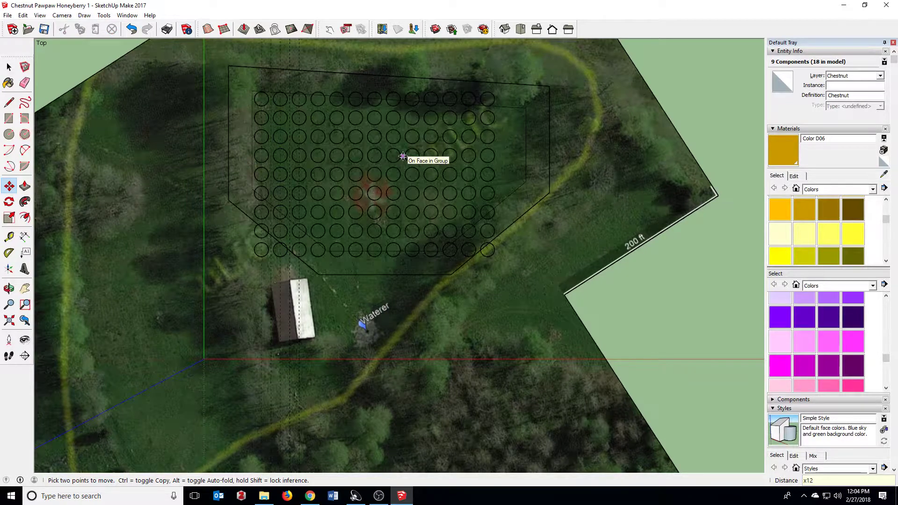
pyautogui.hotkey('ctrl', 't')
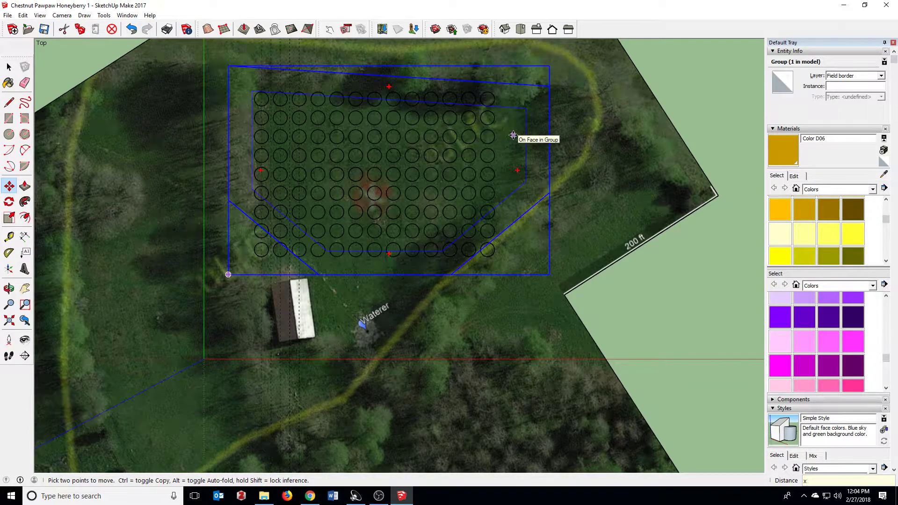
pyautogui.press('Return')
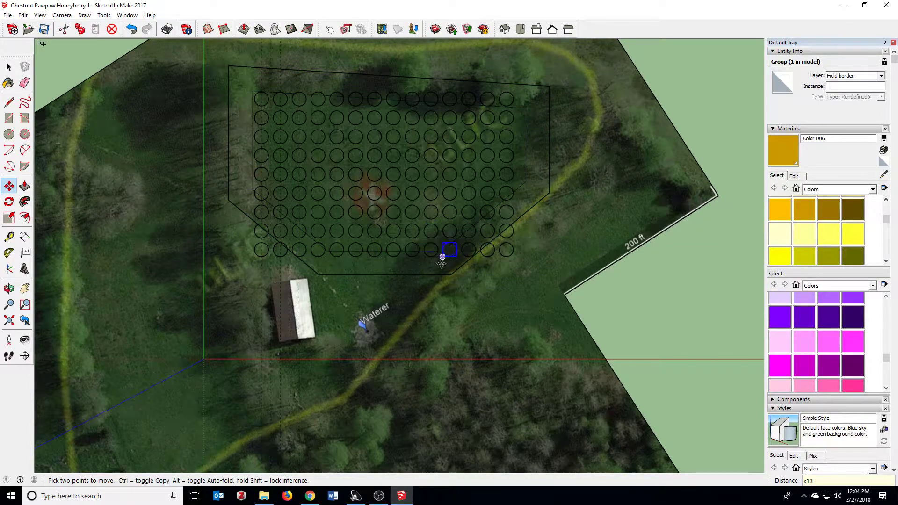
pyautogui.scroll(2, 481, 232)
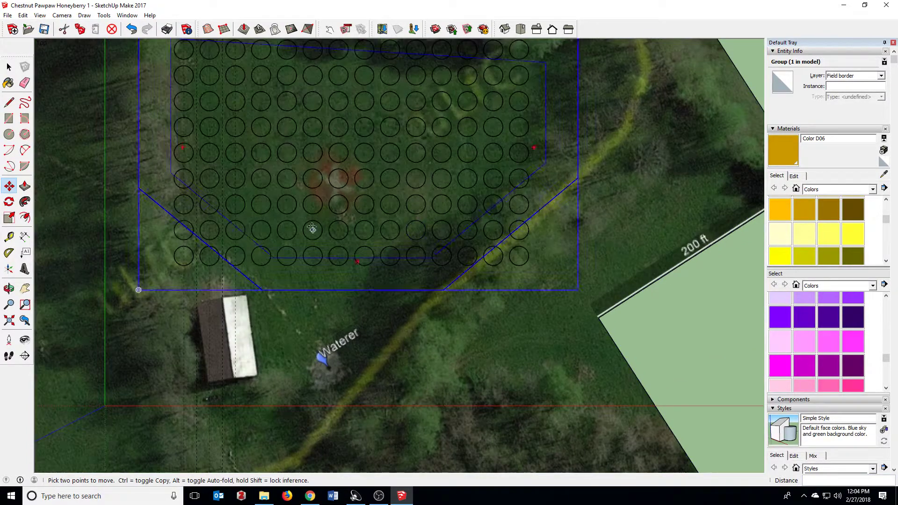
pyautogui.scroll(-2, 312, 228)
pyautogui.scroll(6, 308, 143)
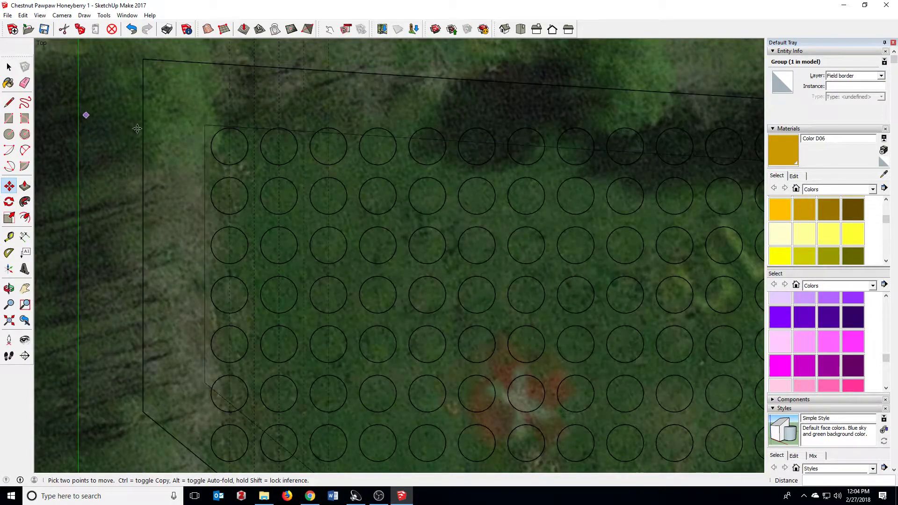
# Add a 'Pawpaw' layer in the Layers panel and set it as the current layer
pyautogui.scroll(3, 245, 158)
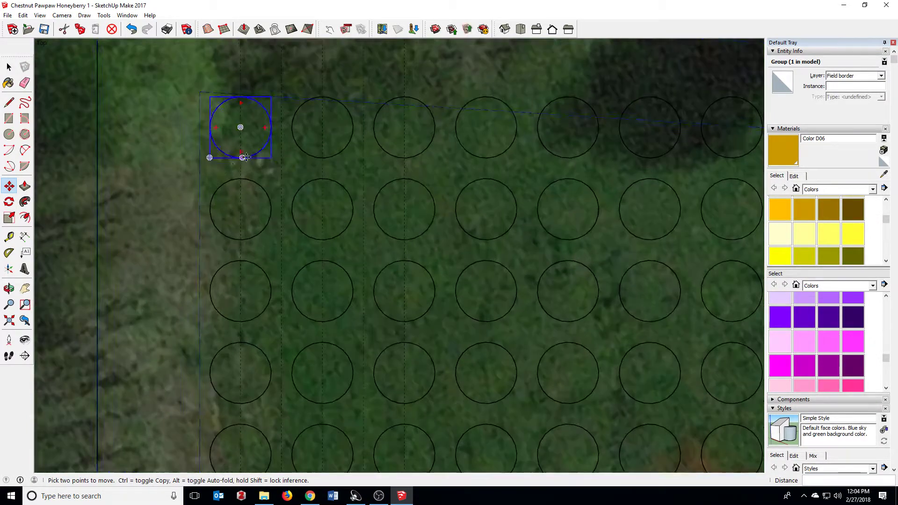
pyautogui.scroll(3, 245, 157)
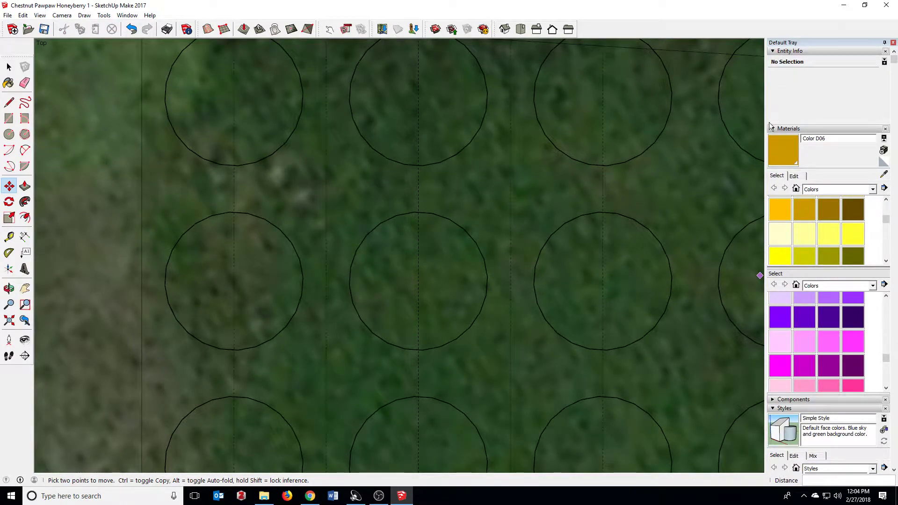
pyautogui.click(773, 129)
pyautogui.click(774, 368)
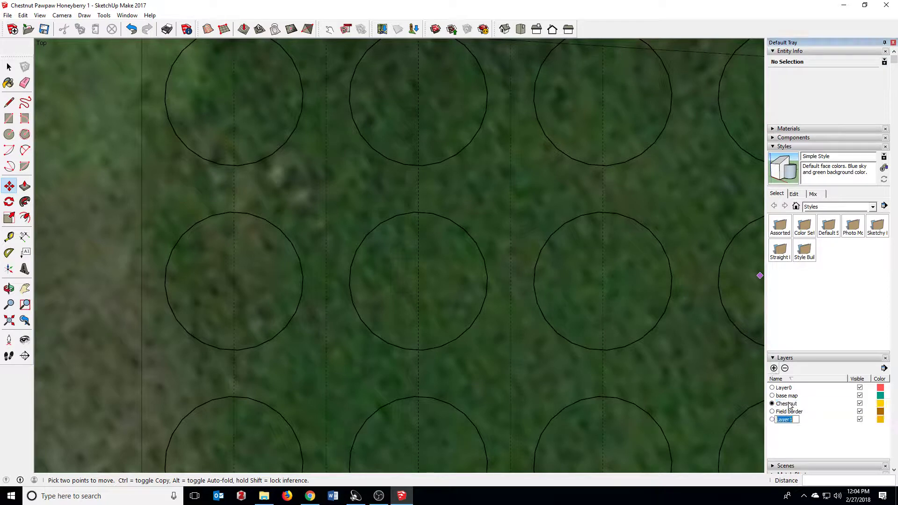
pyautogui.write('Pawpaw')
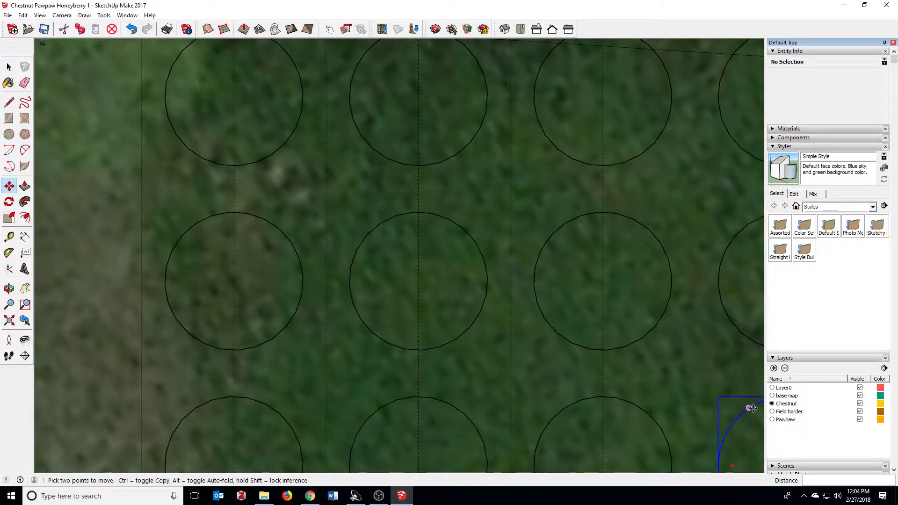
pyautogui.click(772, 420)
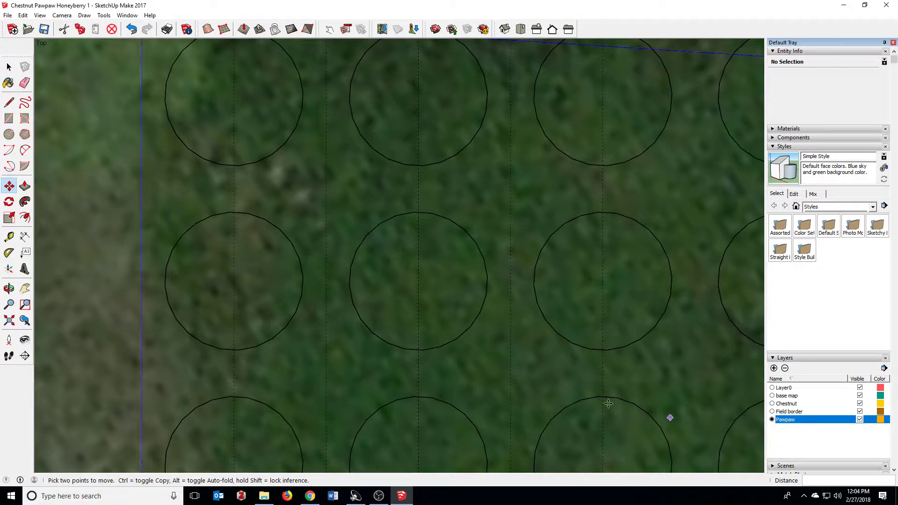
pyautogui.scroll(-5, 553, 288)
pyautogui.scroll(5, 425, 226)
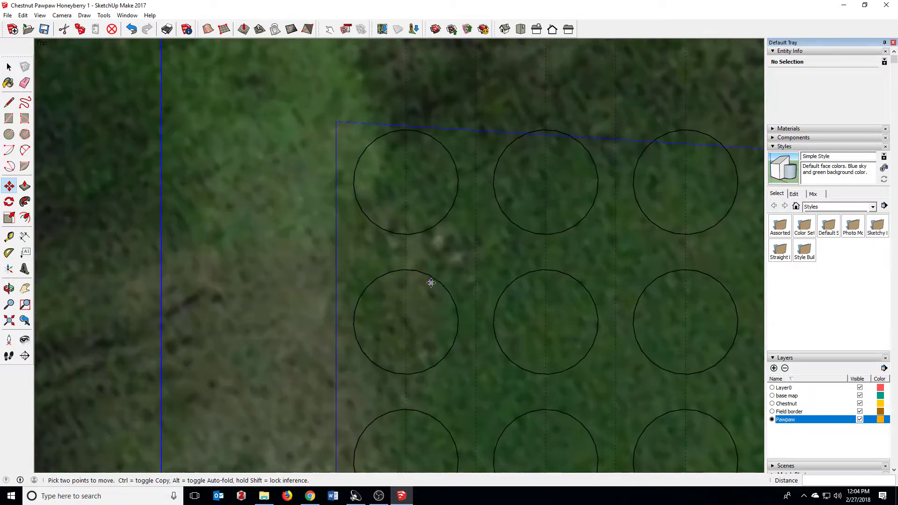
pyautogui.scroll(3, 421, 257)
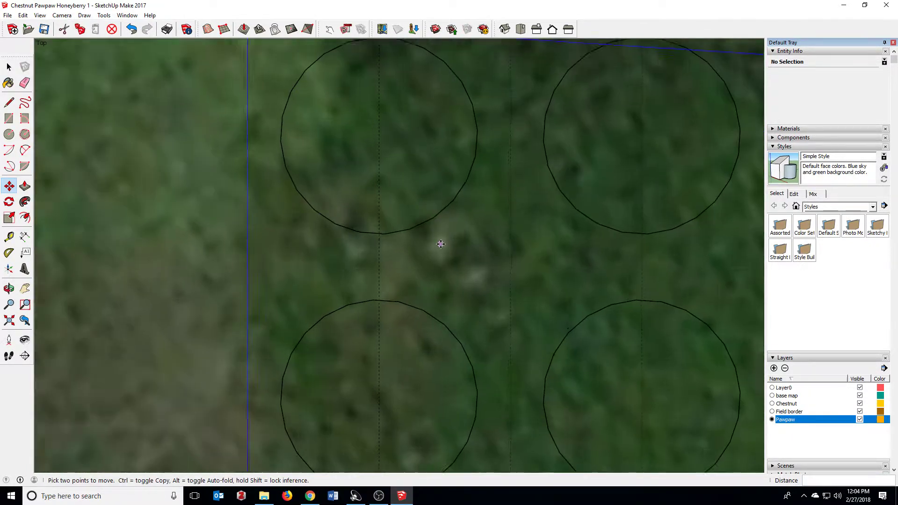
pyautogui.scroll(-2, 433, 261)
pyautogui.scroll(2, 471, 237)
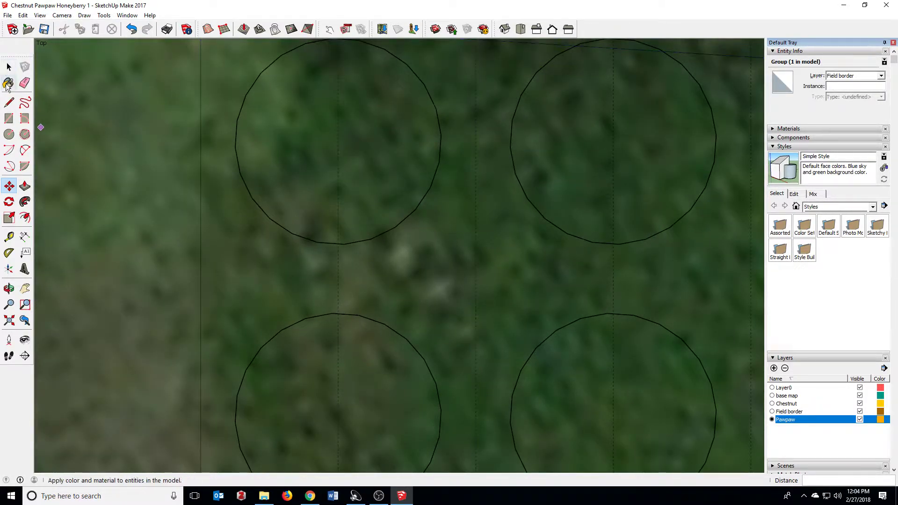
# Draw a circle of radius 1.875 centred inside the top-left chestnut circle
pyautogui.click(9, 136)
pyautogui.click(10, 137)
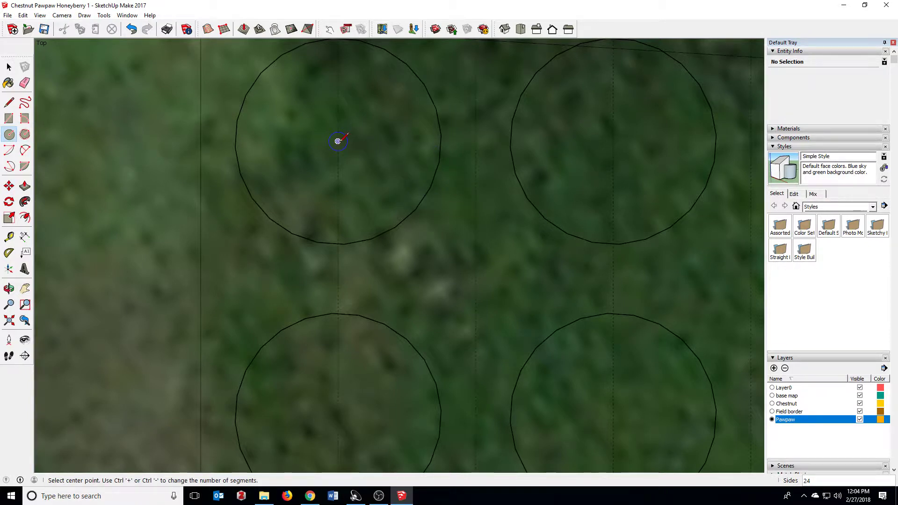
pyautogui.click(338, 141)
pyautogui.click(384, 142)
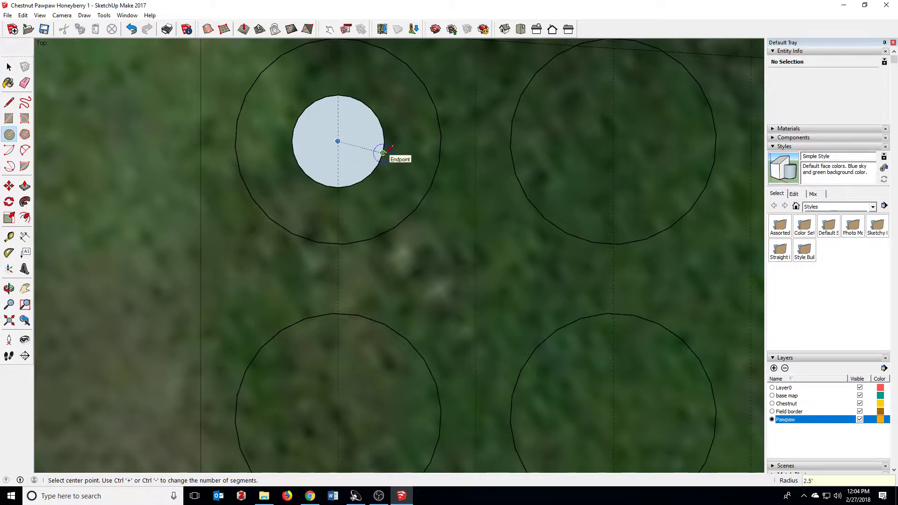
pyautogui.write('1.875')
pyautogui.press('Return')
# Paint the small circle dark green Color G07
pyautogui.press('b')
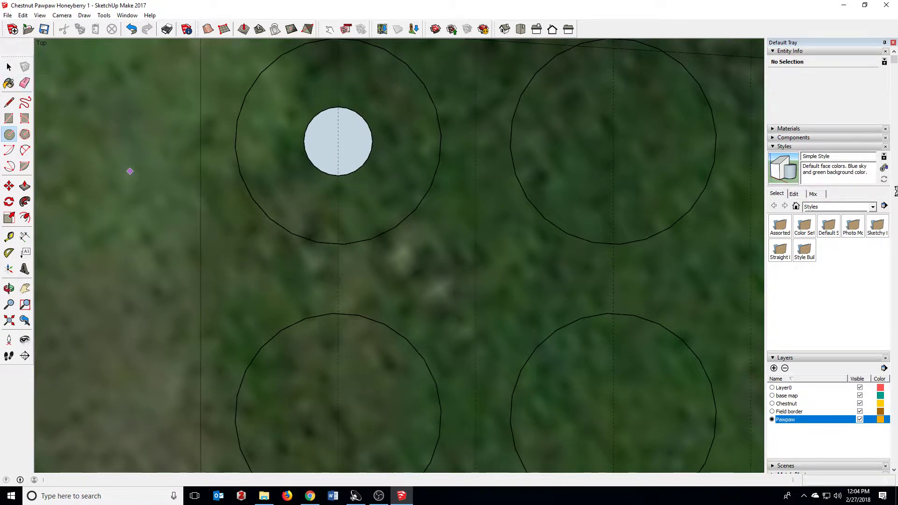
pyautogui.scroll(5, 832, 224)
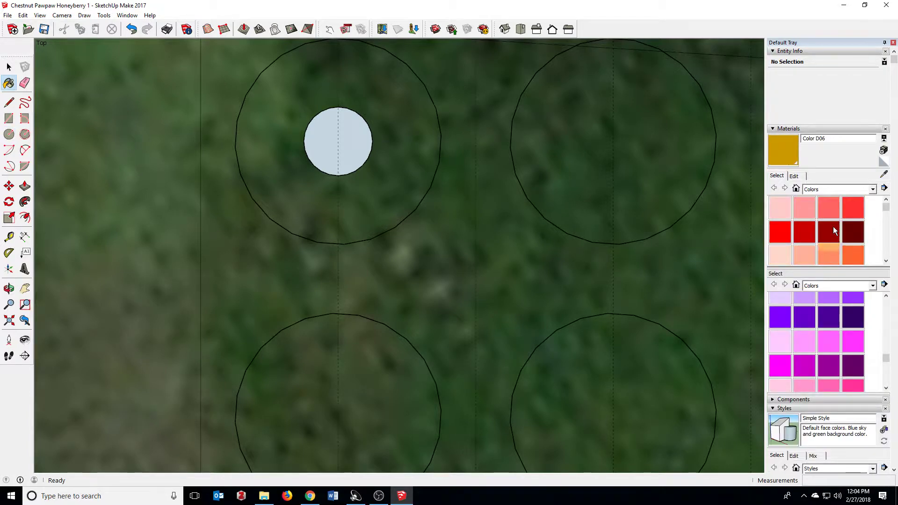
pyautogui.scroll(-4, 832, 229)
pyautogui.click(802, 244)
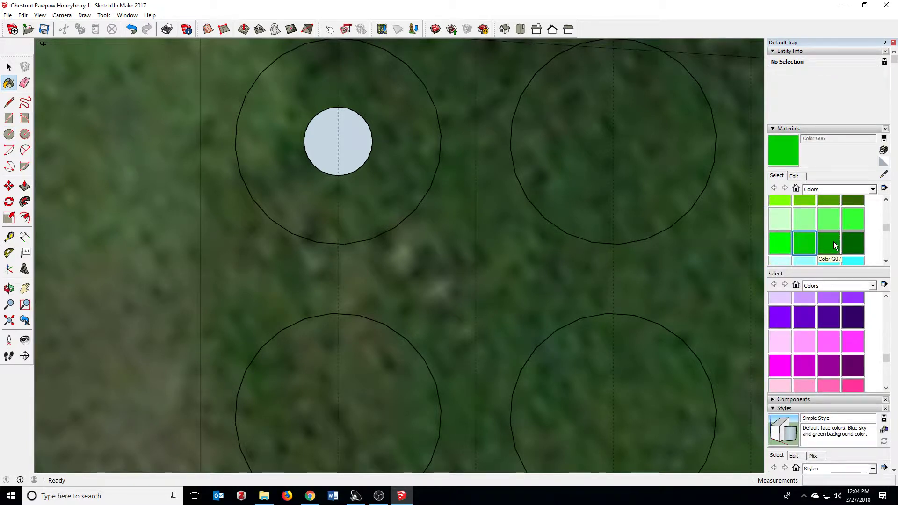
pyautogui.click(835, 246)
pyautogui.click(366, 134)
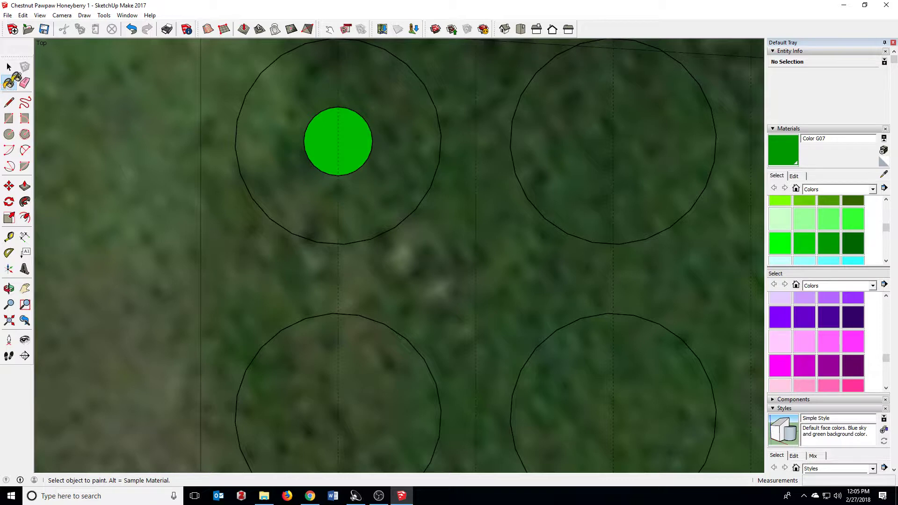
# Make the green circle a component named Pawpaw
pyautogui.click(9, 67)
pyautogui.moveTo(283, 83); pyautogui.dragTo(396, 210)
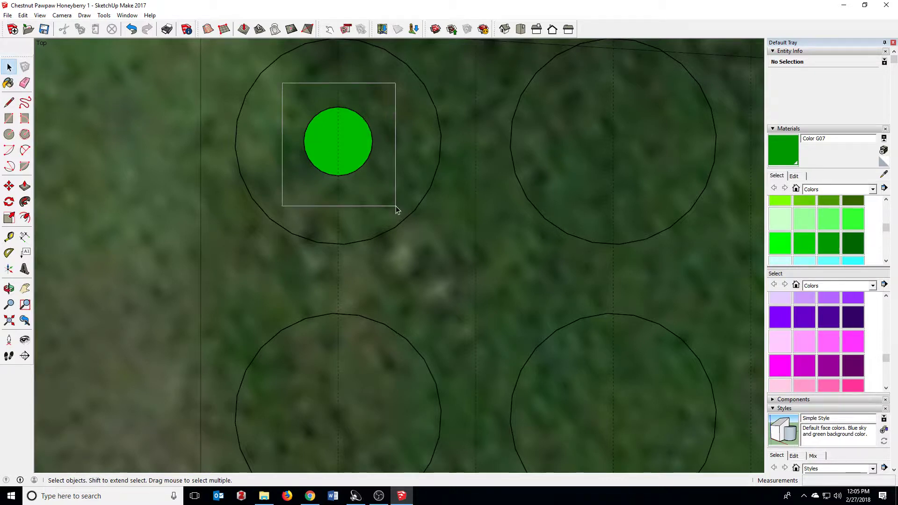
pyautogui.rightClick(353, 151)
pyautogui.click(383, 223)
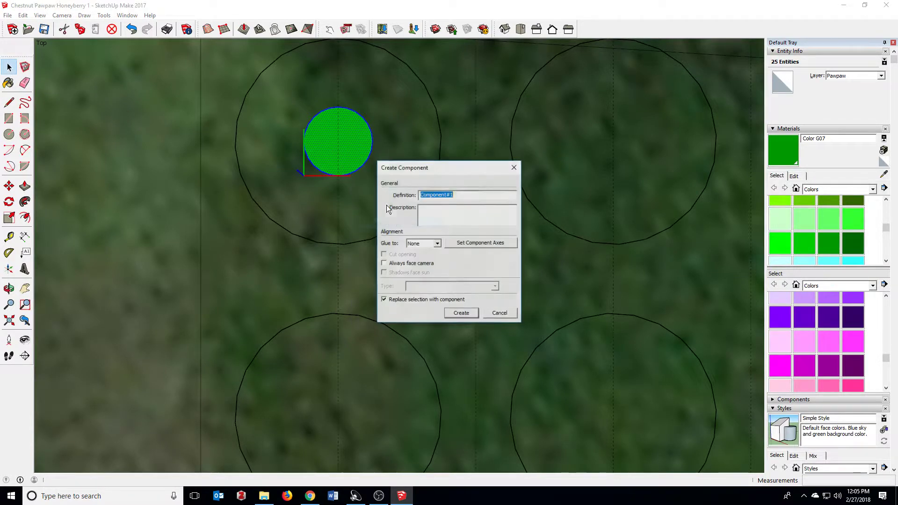
pyautogui.write('Pwap')
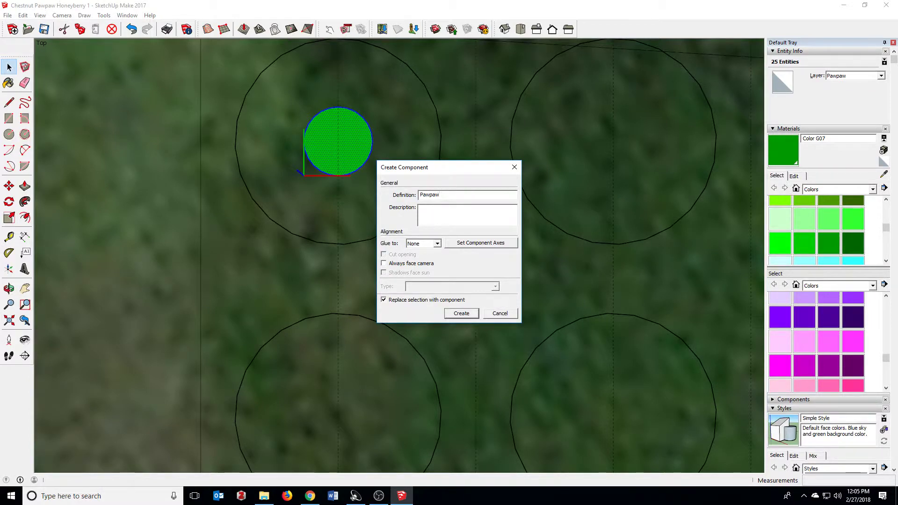
pyautogui.press('Return')
# Move the Pawpaw midway between the first two chestnut circles
pyautogui.click(9, 185)
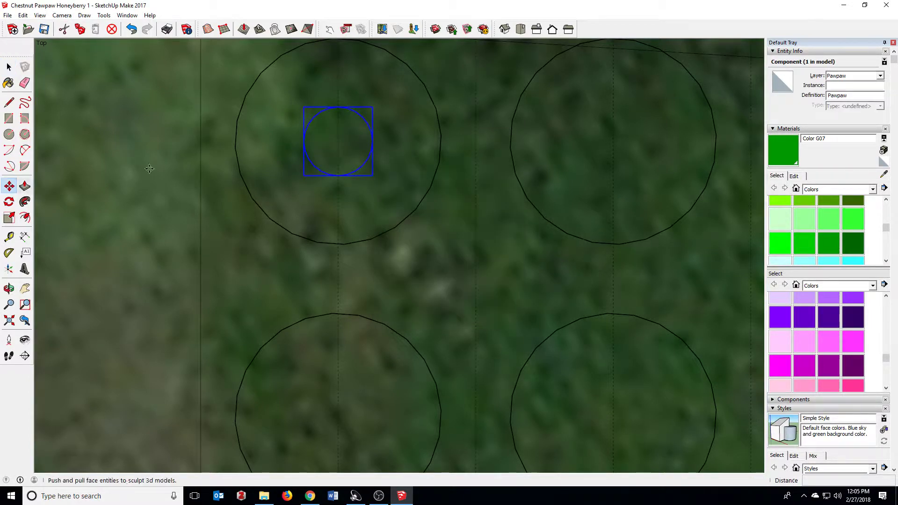
pyautogui.click(337, 141)
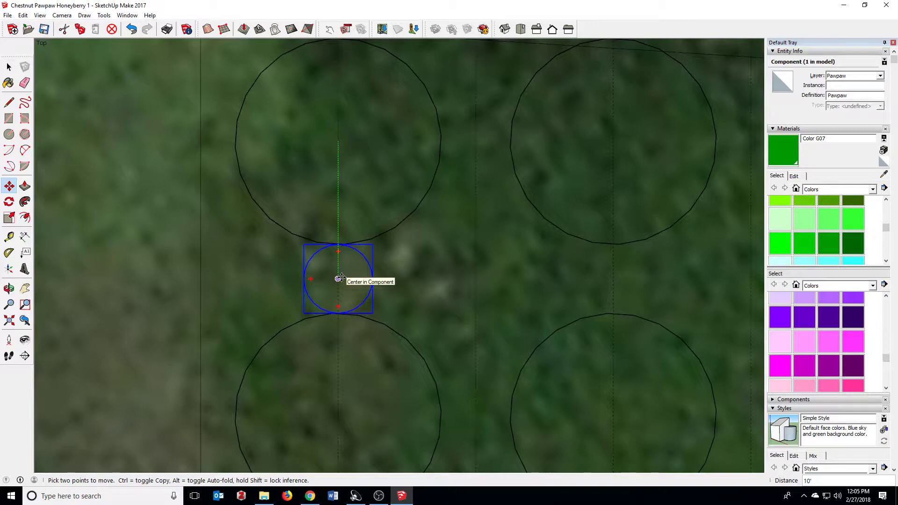
pyautogui.click(339, 278)
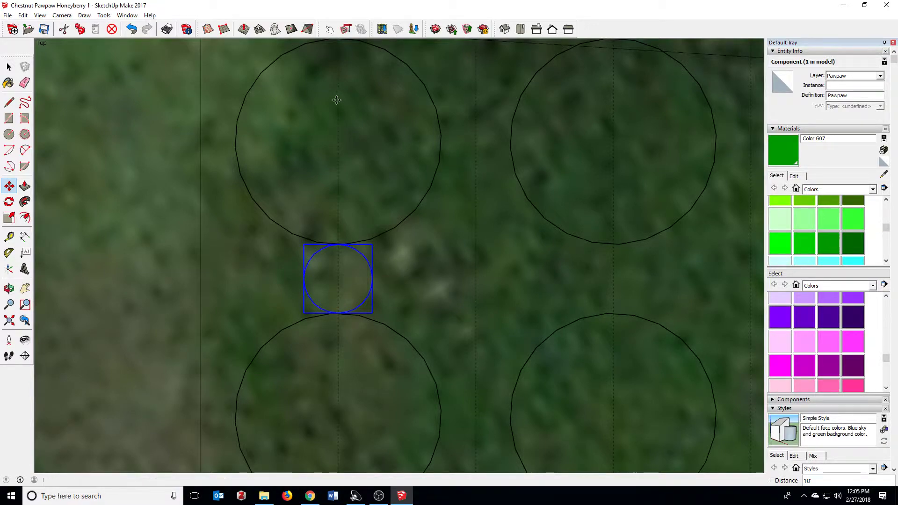
pyautogui.scroll(-3, 83, 205)
pyautogui.scroll(-4, 234, 192)
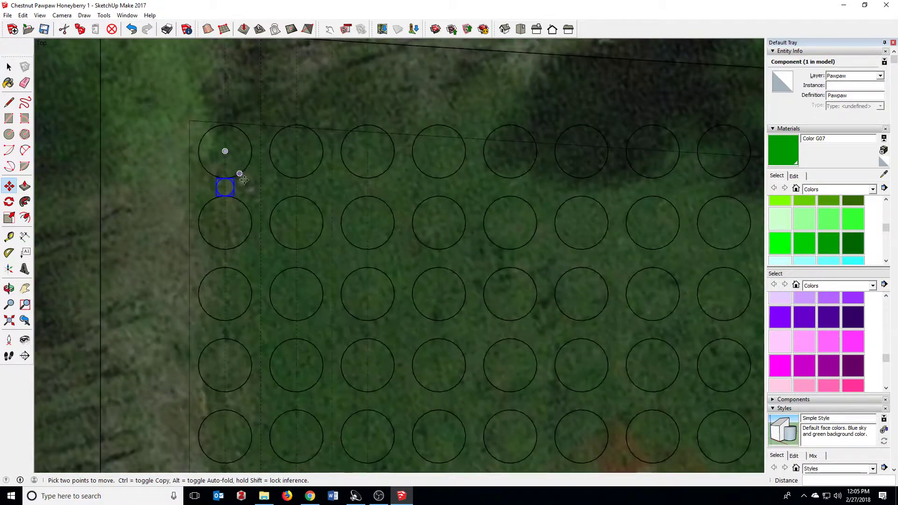
pyautogui.scroll(4, 239, 226)
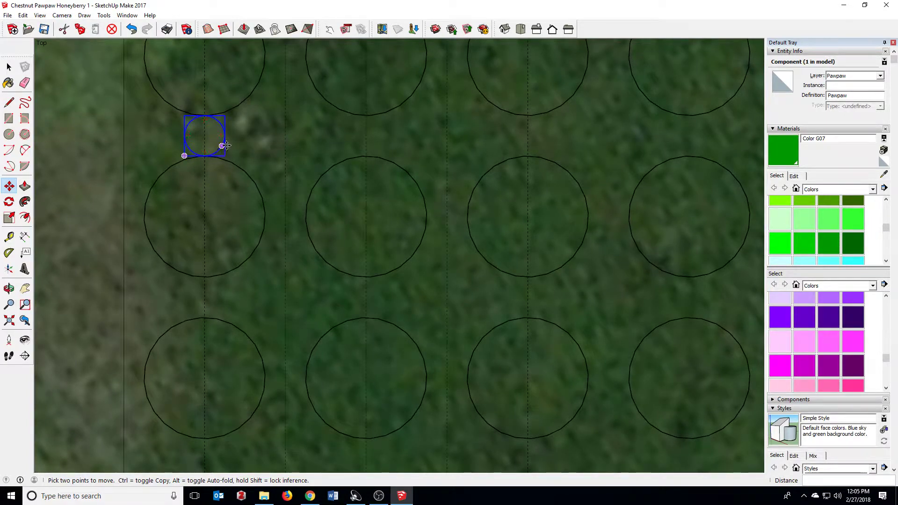
pyautogui.scroll(1, 108, 125)
pyautogui.scroll(3, 155, 128)
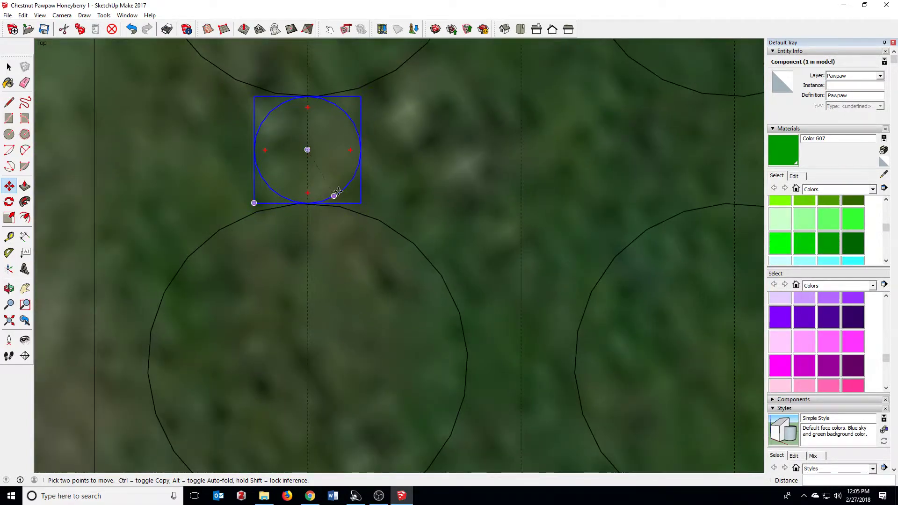
# Copy the Pawpaw 20' down and array it seven times down the left column
pyautogui.keyDown('ctrl'); pyautogui.click(309, 149); pyautogui.keyUp('ctrl')
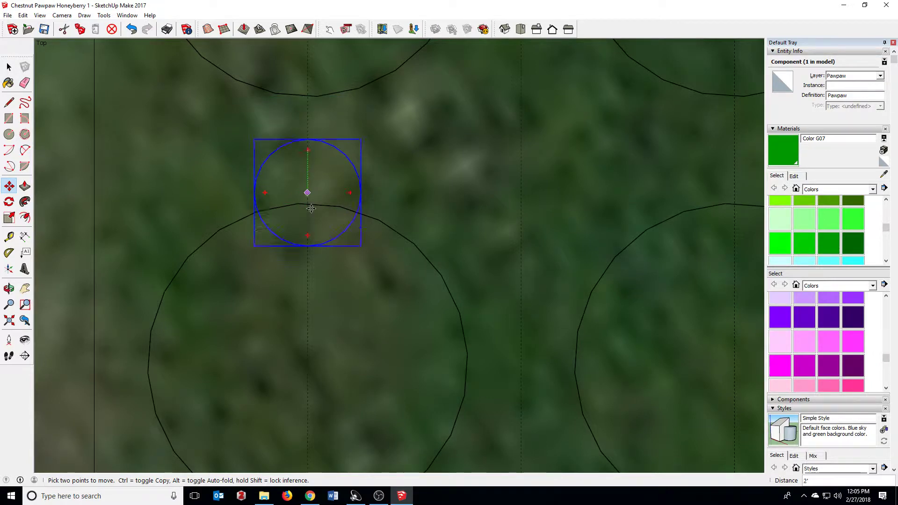
pyautogui.scroll(-4, 311, 267)
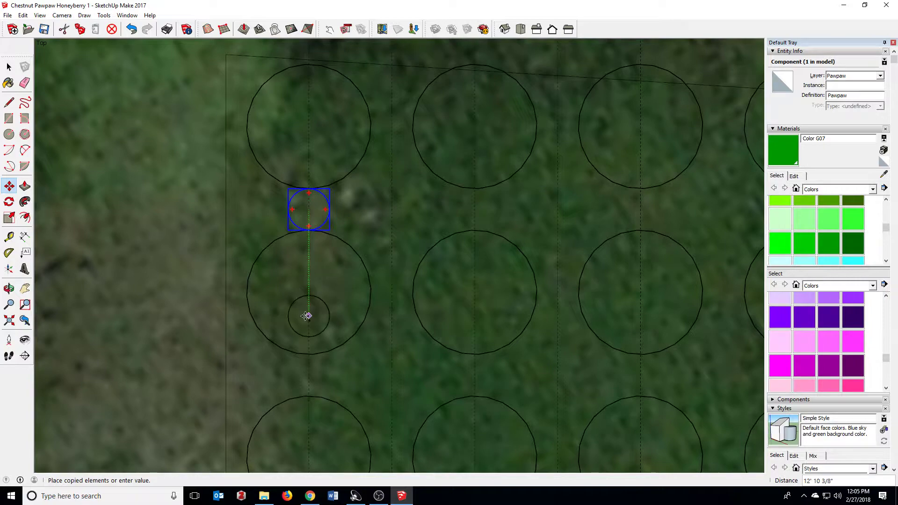
pyautogui.click(307, 321)
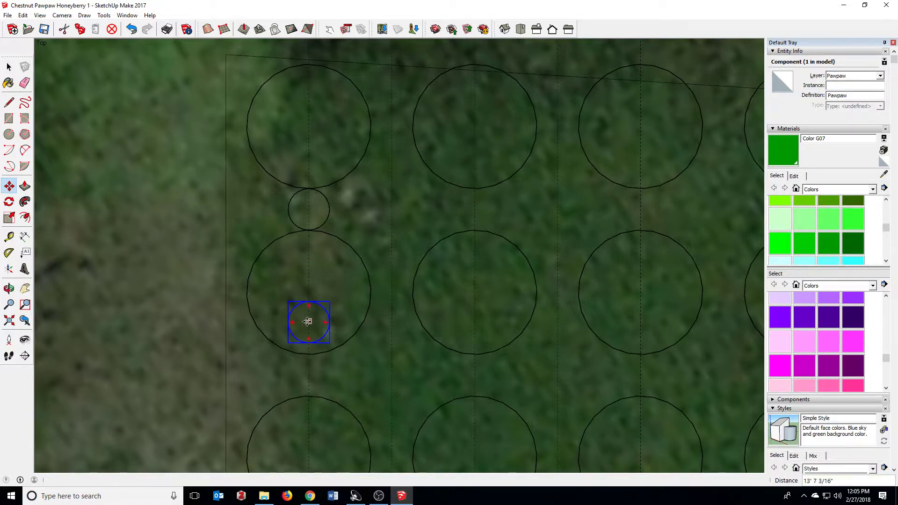
pyautogui.write("20'")
pyautogui.press('Return')
pyautogui.scroll(-5, 240, 156)
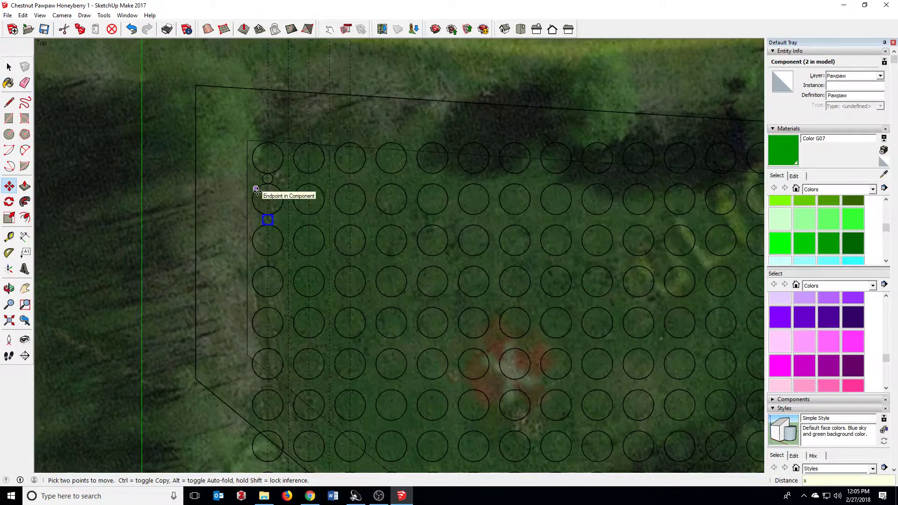
pyautogui.press('Return')
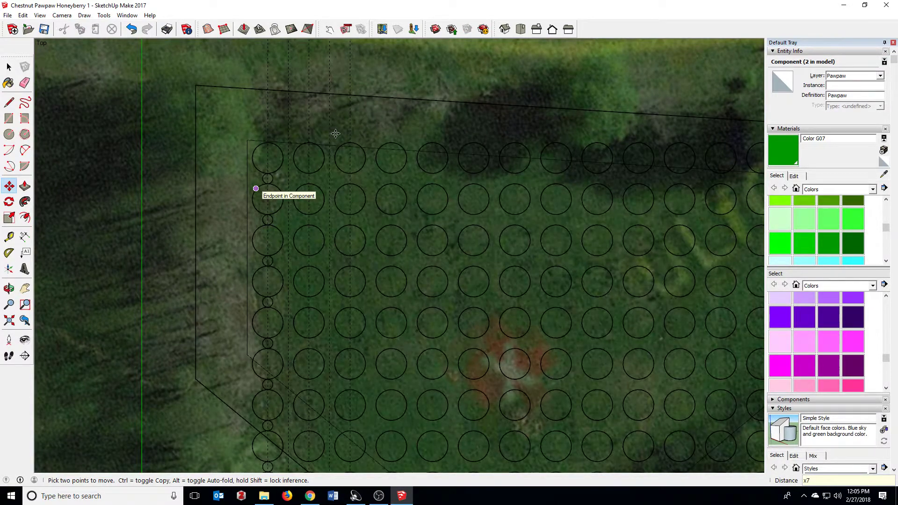
pyautogui.scroll(-5, 335, 133)
pyautogui.scroll(6, 299, 336)
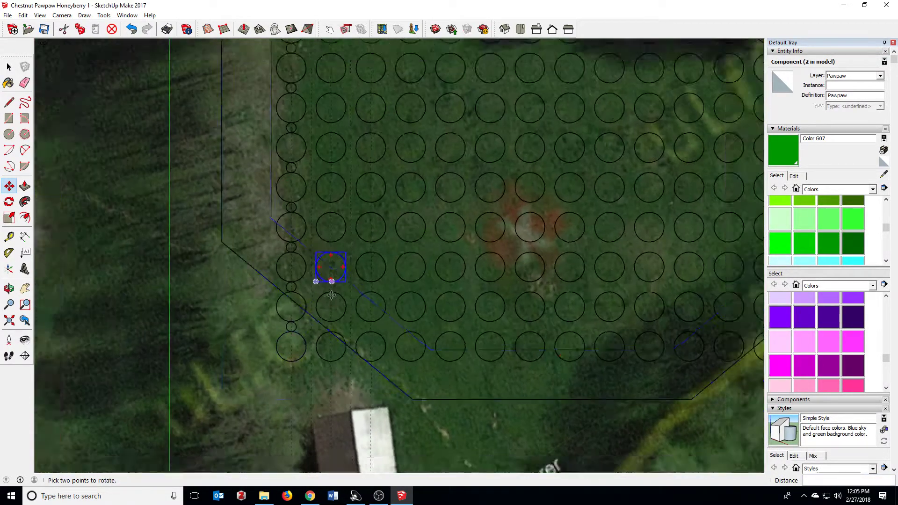
pyautogui.scroll(-3, 328, 290)
# Clear the selection, collapse Entity Info and hide the Chestnut layer
pyautogui.scroll(3, 301, 276)
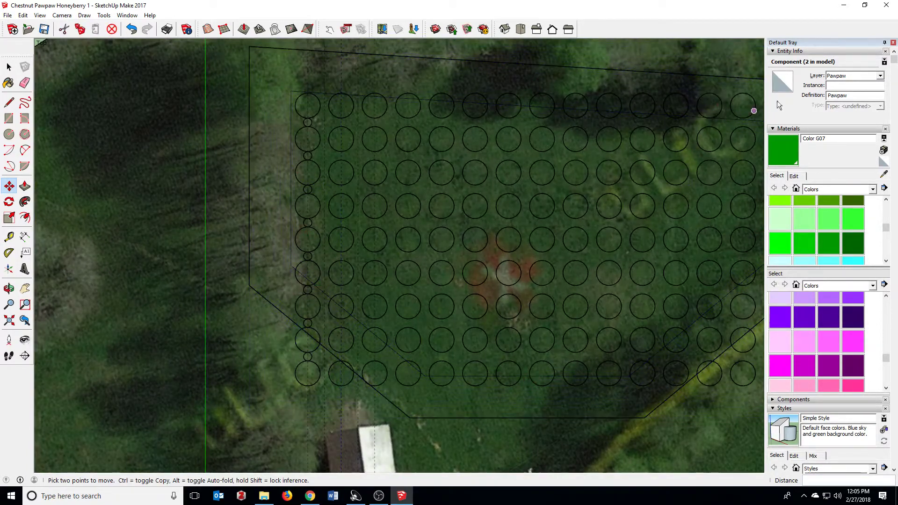
pyautogui.hotkey('ctrl', 't')
pyautogui.click(772, 52)
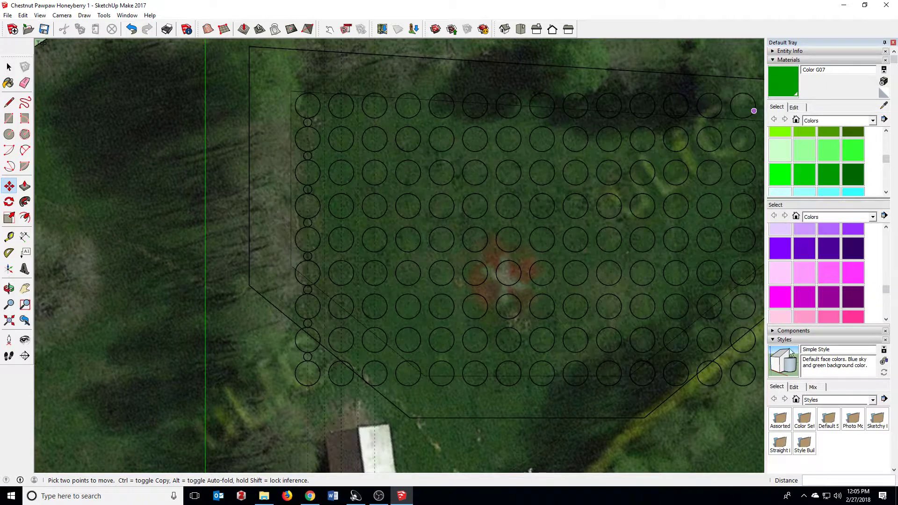
pyautogui.click(771, 340)
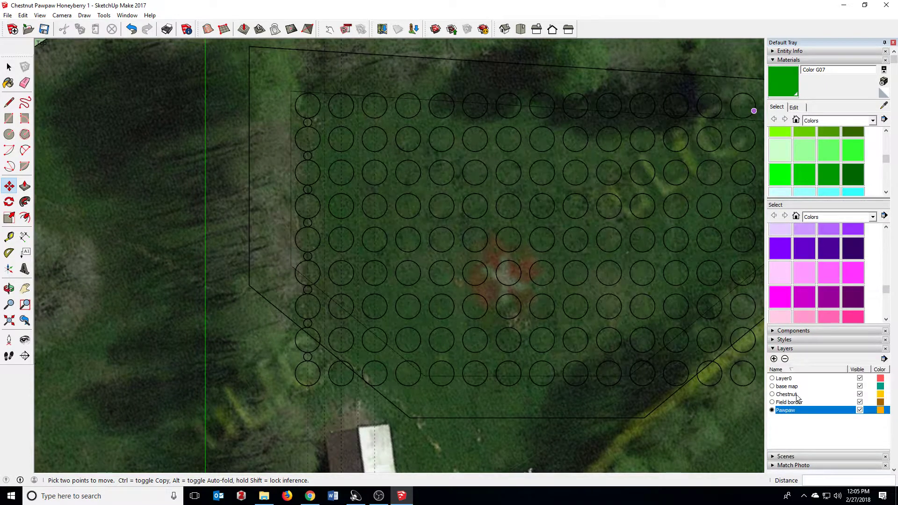
pyautogui.click(859, 394)
pyautogui.scroll(1, 301, 220)
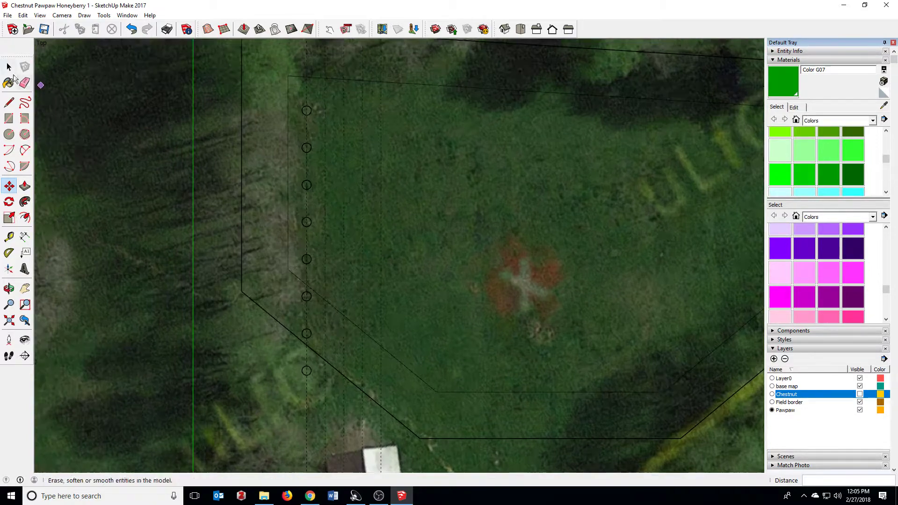
# Copy the eight-pawpaw column 20' right and array it 13 times across the field
pyautogui.press('space')
pyautogui.moveTo(276, 87); pyautogui.dragTo(349, 426)
pyautogui.scroll(5, 303, 79)
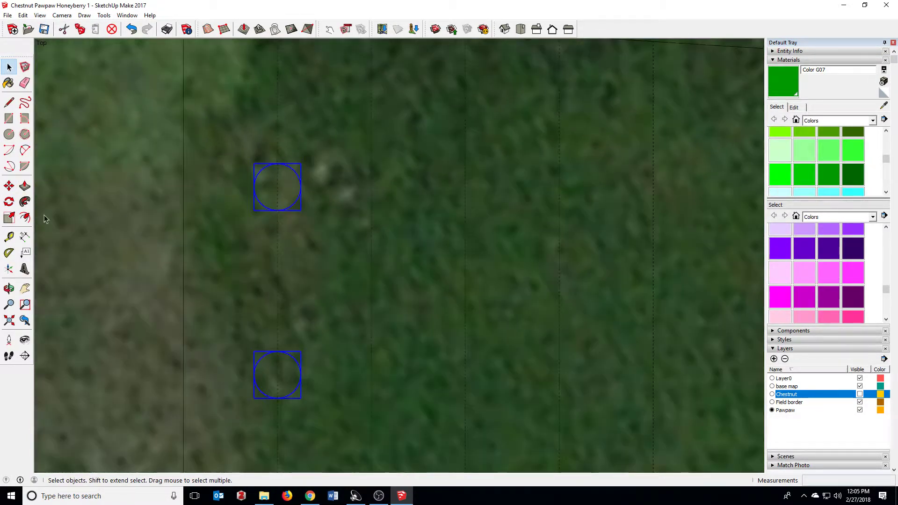
pyautogui.press('m')
pyautogui.scroll(2, 308, 199)
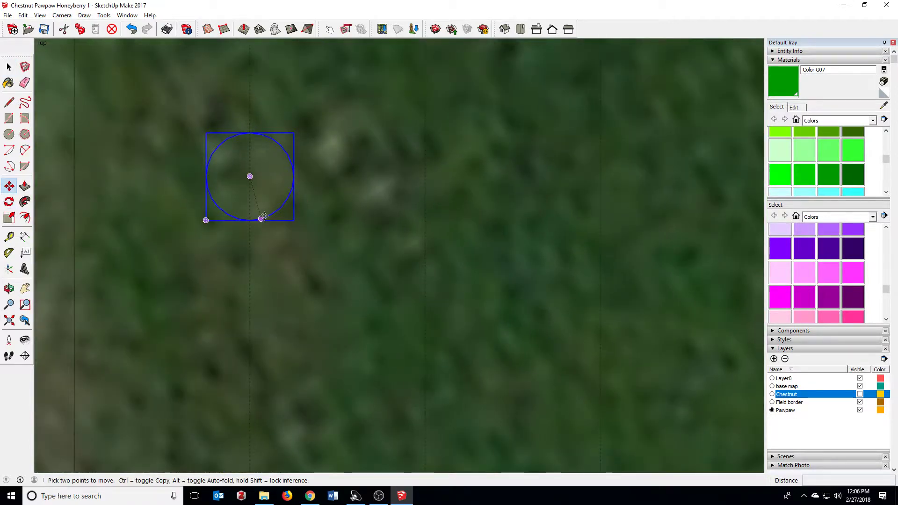
pyautogui.click(253, 175)
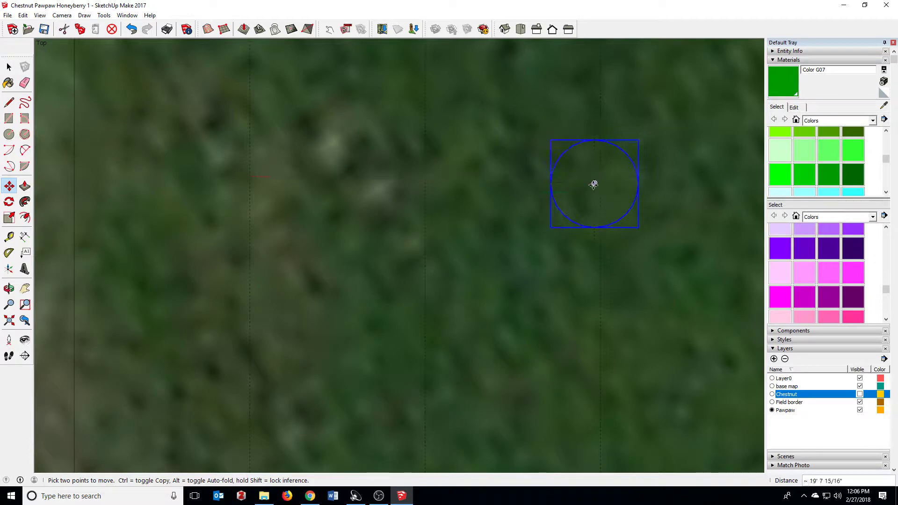
pyautogui.press('ctrl')
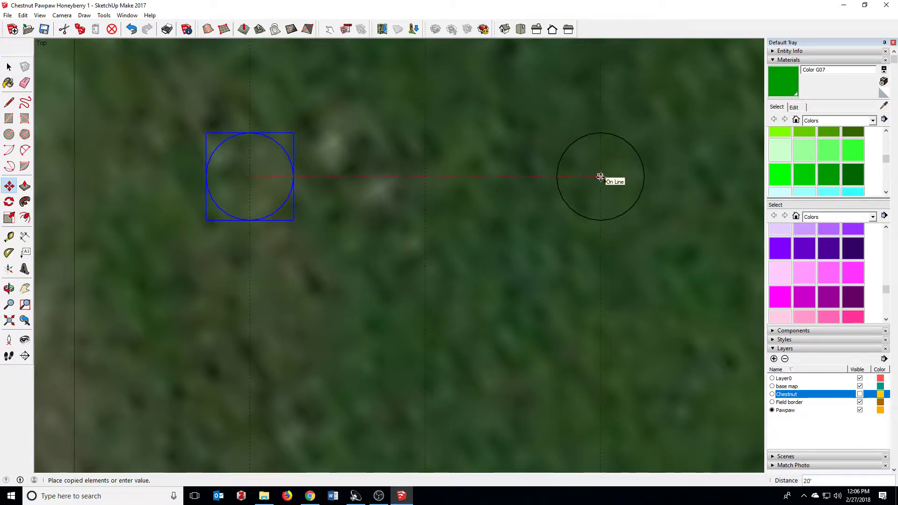
pyautogui.click(600, 177)
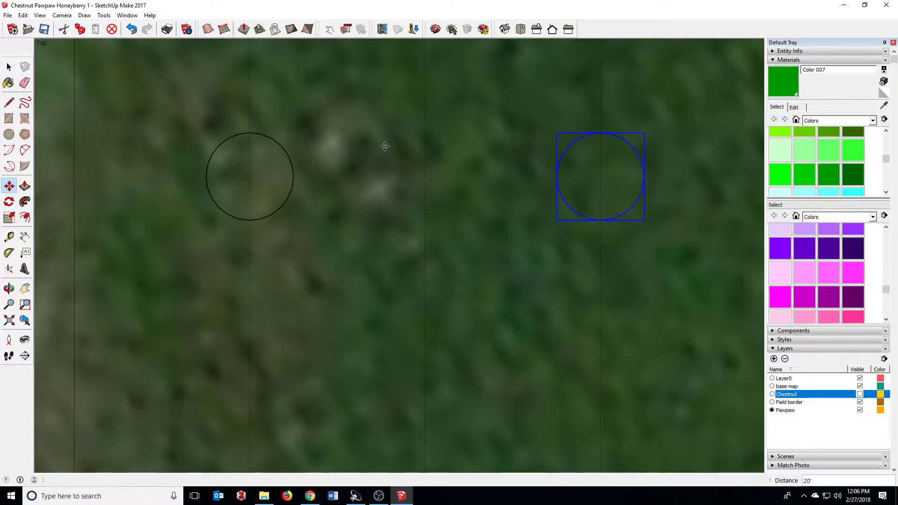
pyautogui.scroll(-10, 384, 147)
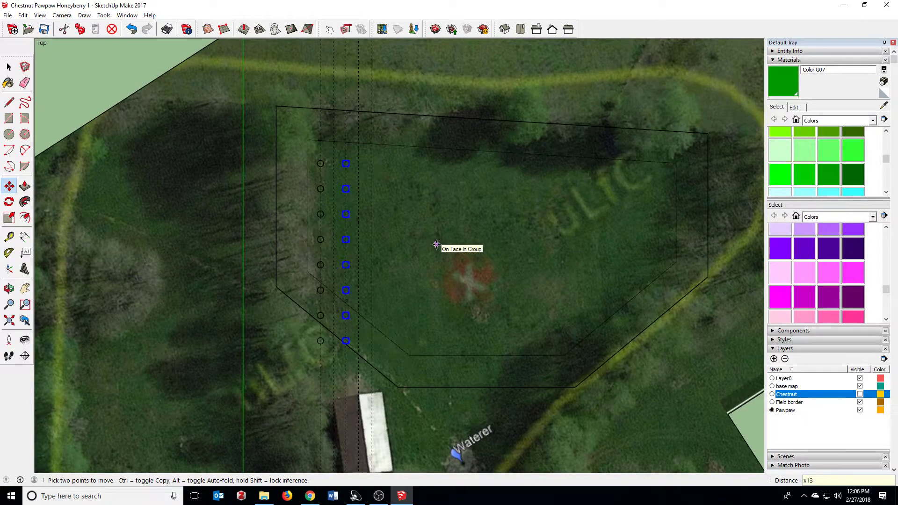
pyautogui.press('Return')
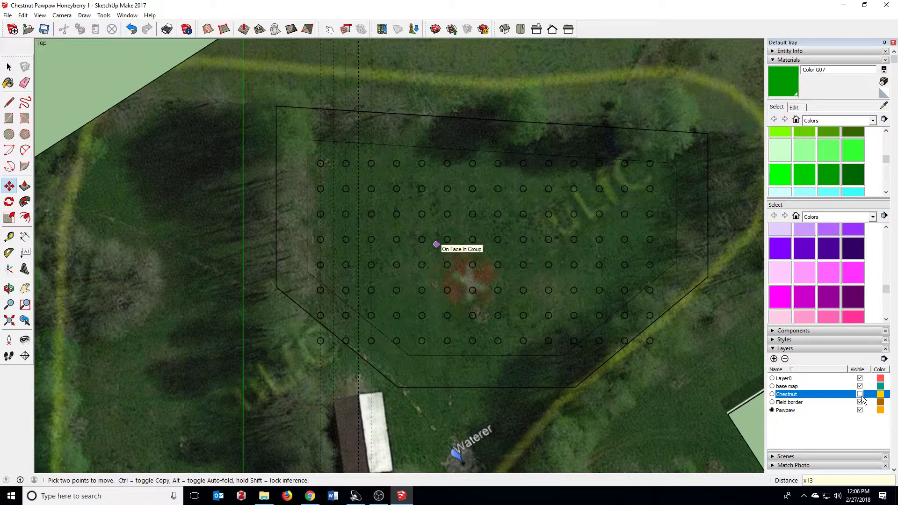
# Make the Chestnut layer visible again
pyautogui.click(860, 394)
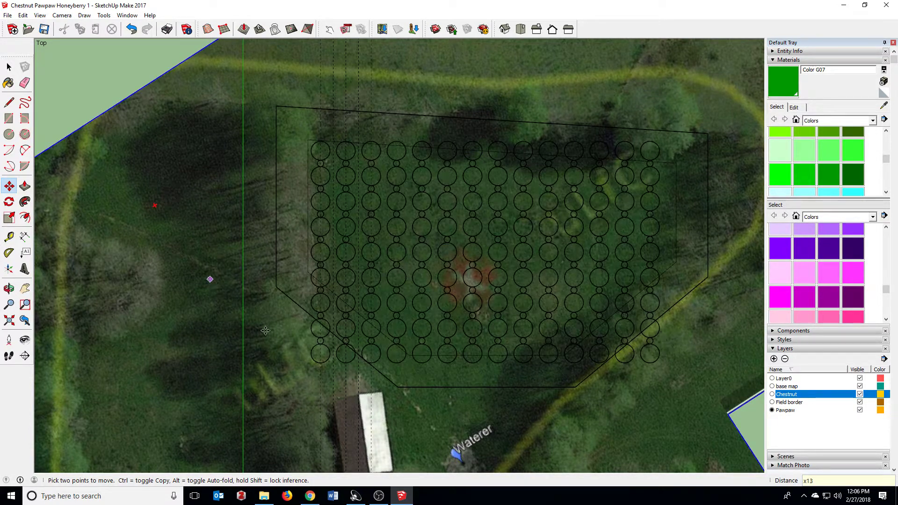
pyautogui.scroll(3, 406, 264)
pyautogui.scroll(-1, 294, 303)
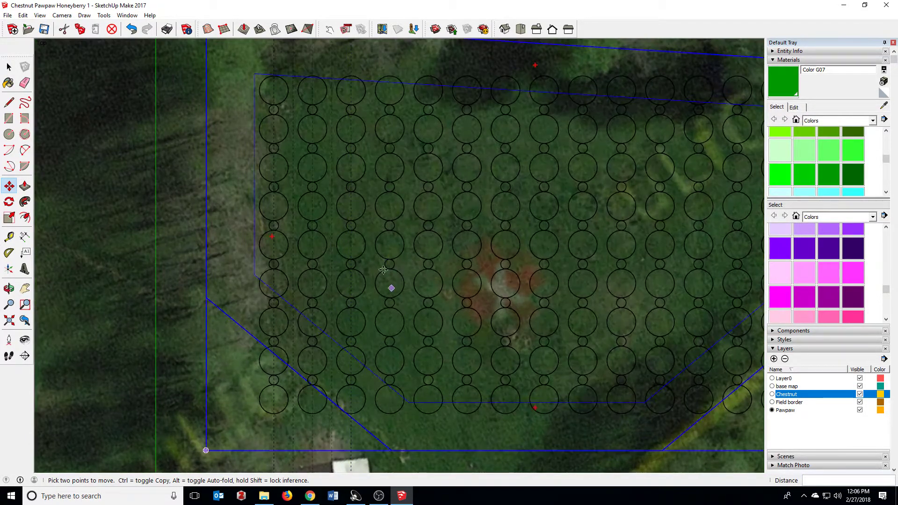
pyautogui.scroll(-2, 331, 274)
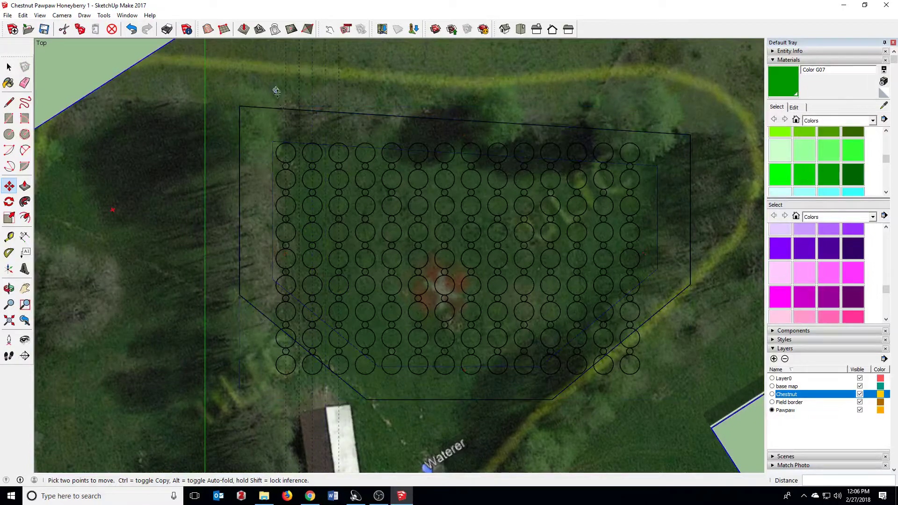
# Add a Honeyberry layer and make it the current layer
pyautogui.scroll(6, 297, 140)
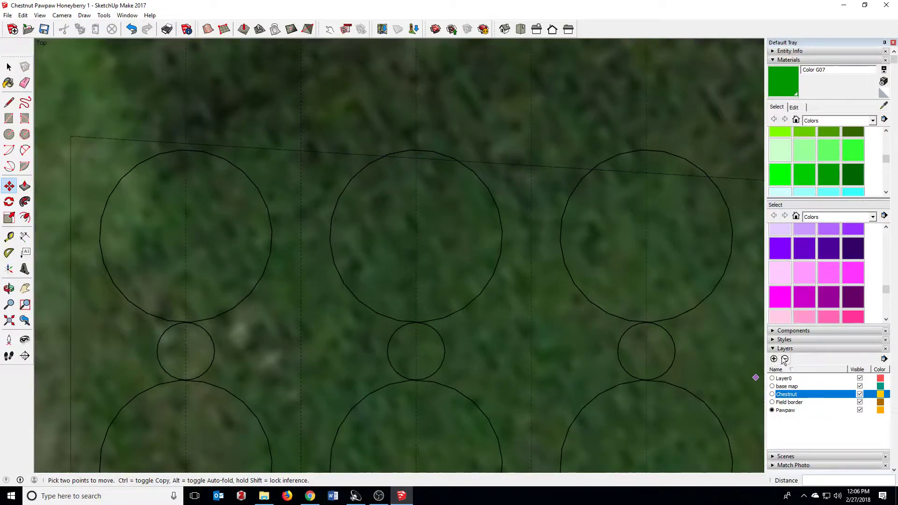
pyautogui.click(773, 359)
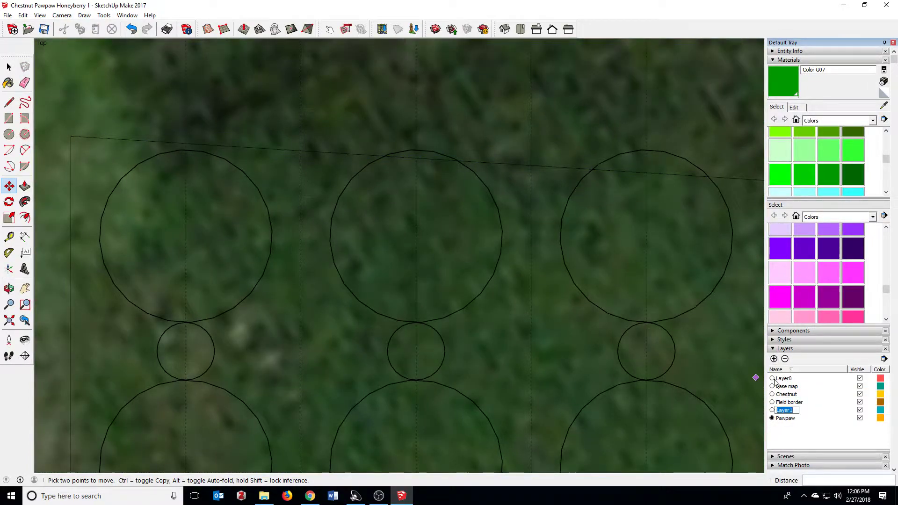
pyautogui.press('Return')
pyautogui.click(779, 412)
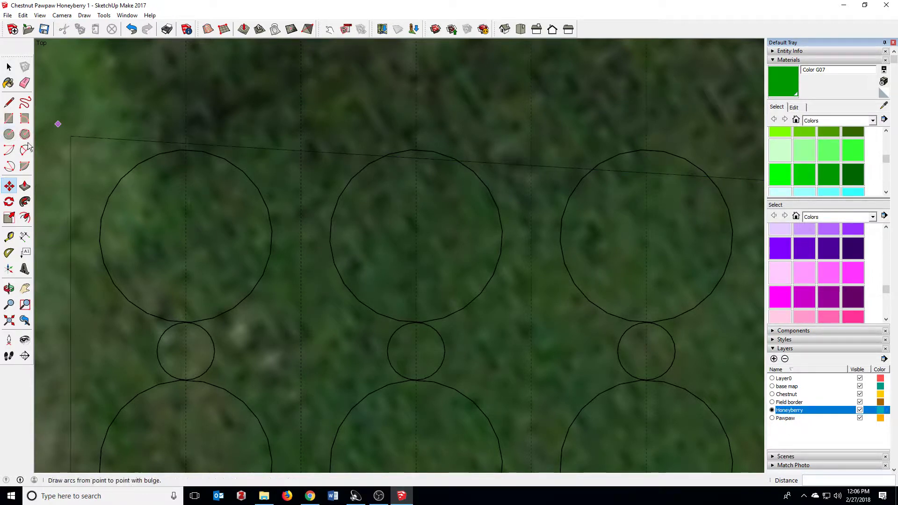
# Draw a small honeyberry circle between the first two chestnuts
pyautogui.click(9, 134)
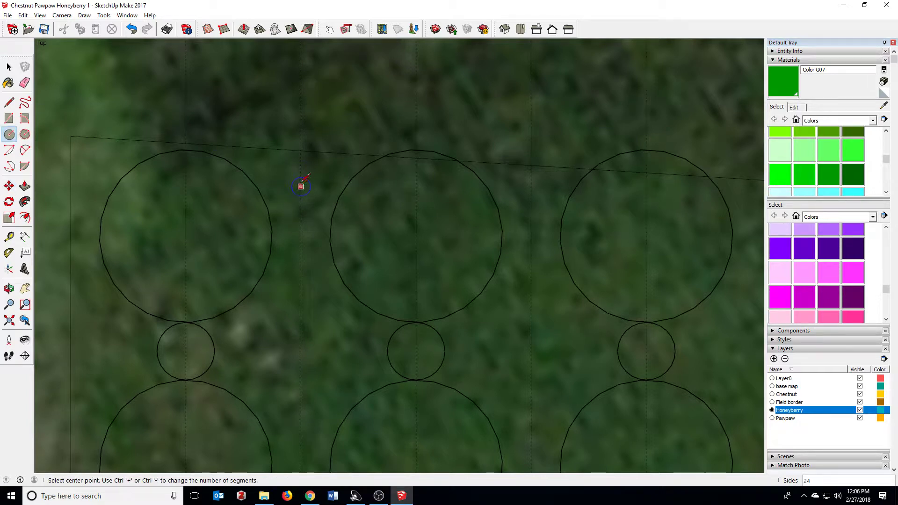
pyautogui.click(300, 177)
pyautogui.click(319, 172)
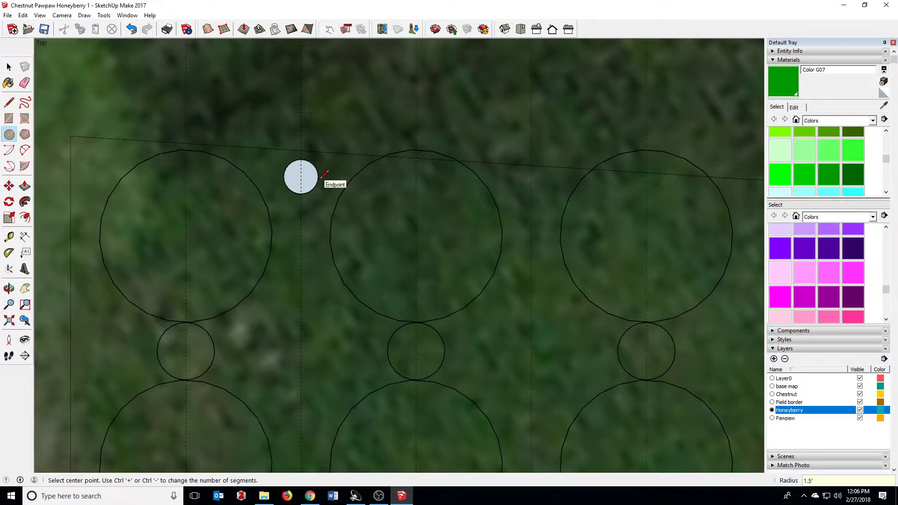
# Paint the honeyberry circle purple and delete a stray guide line
pyautogui.click(804, 249)
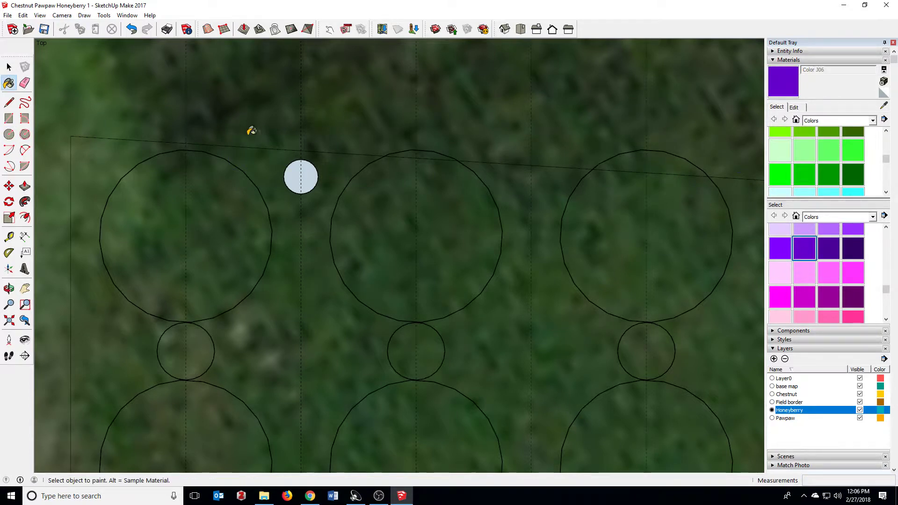
pyautogui.click(312, 177)
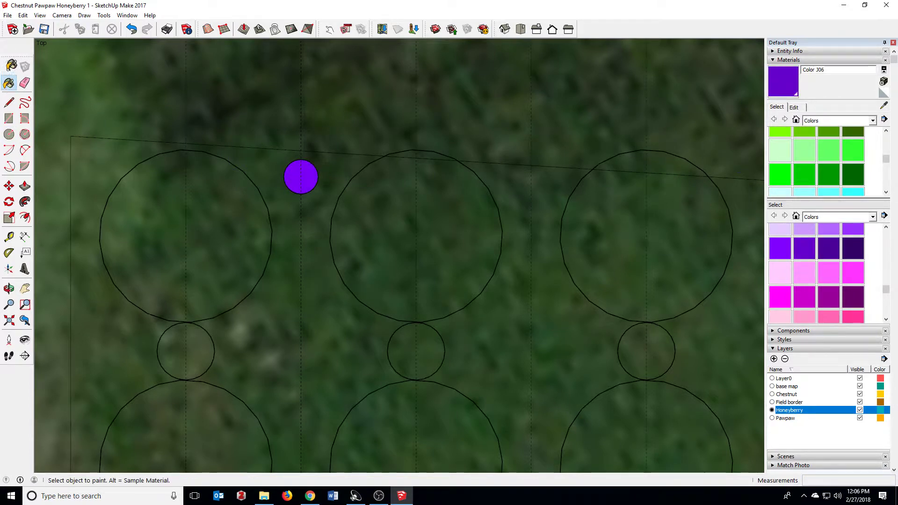
pyautogui.click(8, 68)
pyautogui.moveTo(274, 141); pyautogui.dragTo(325, 211)
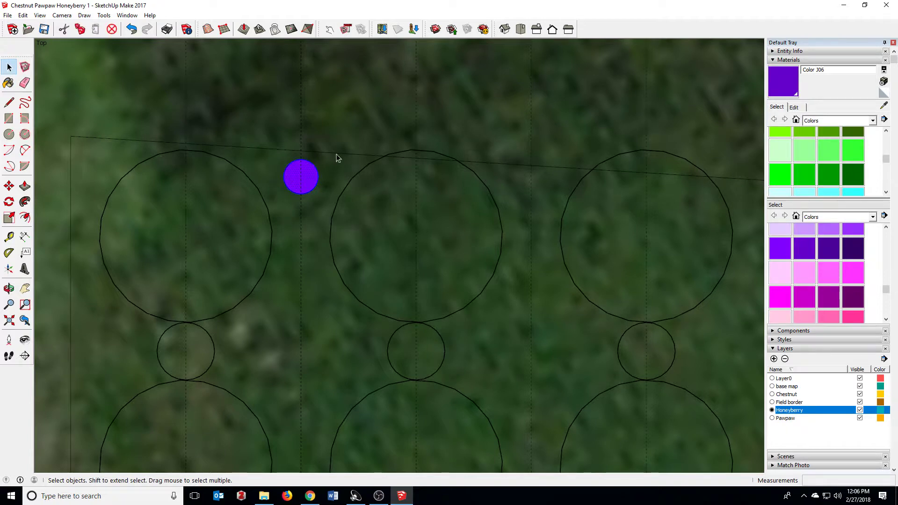
pyautogui.rightClick(300, 182)
pyautogui.click(322, 195)
pyautogui.click(261, 159)
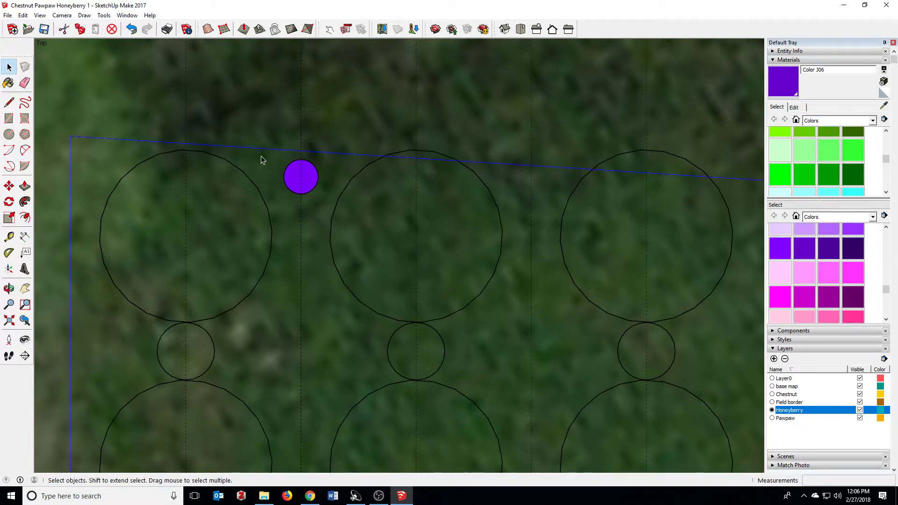
# Make the purple circle a component named Honey
pyautogui.moveTo(276, 156); pyautogui.dragTo(325, 211)
pyautogui.rightClick(311, 171)
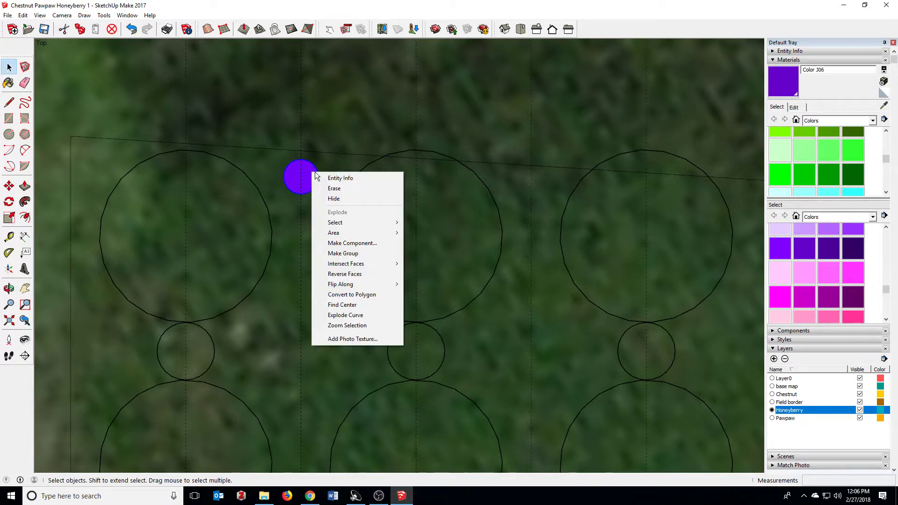
pyautogui.click(355, 243)
pyautogui.write('Honeyberry')
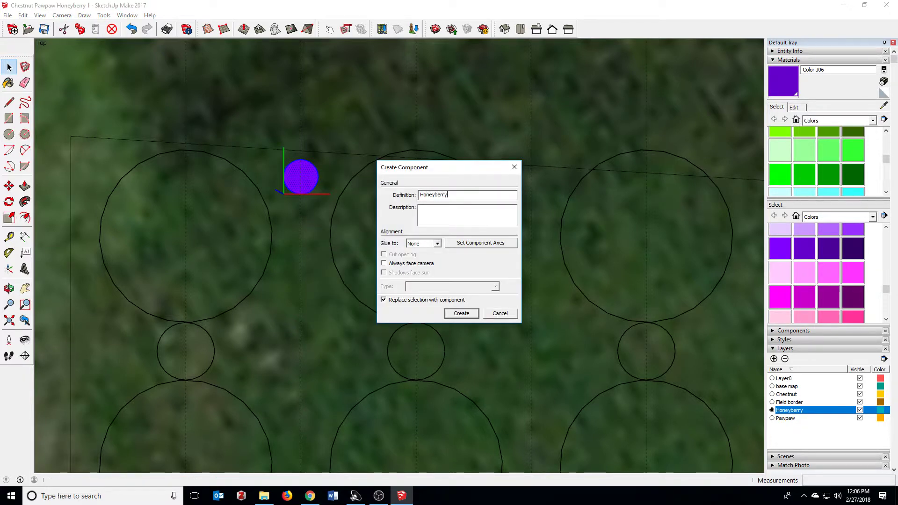
pyautogui.press('Return')
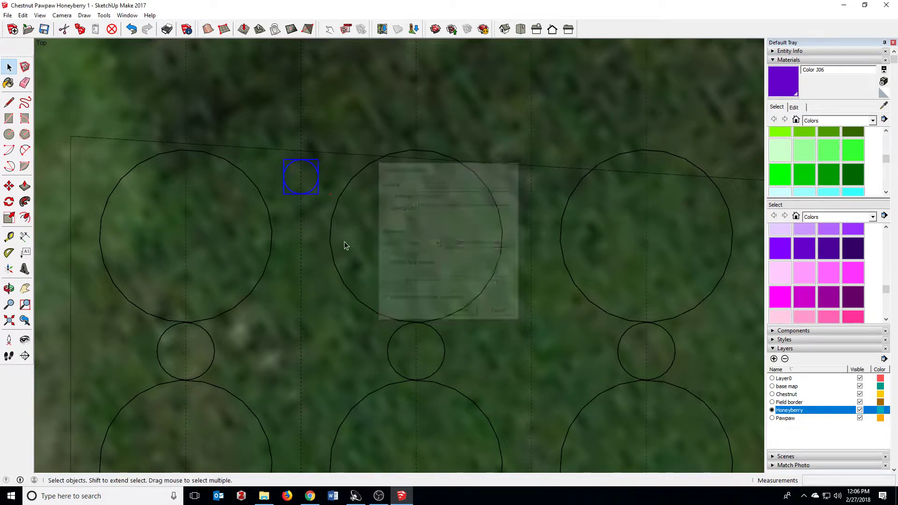
# Move the Honey component onto the guide-line intersection at the top of the field
pyautogui.click(10, 186)
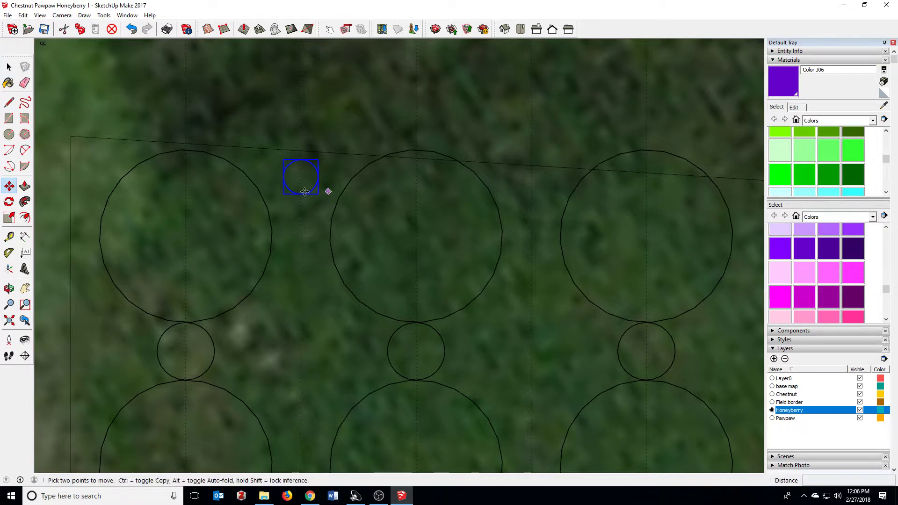
pyautogui.scroll(5, 299, 164)
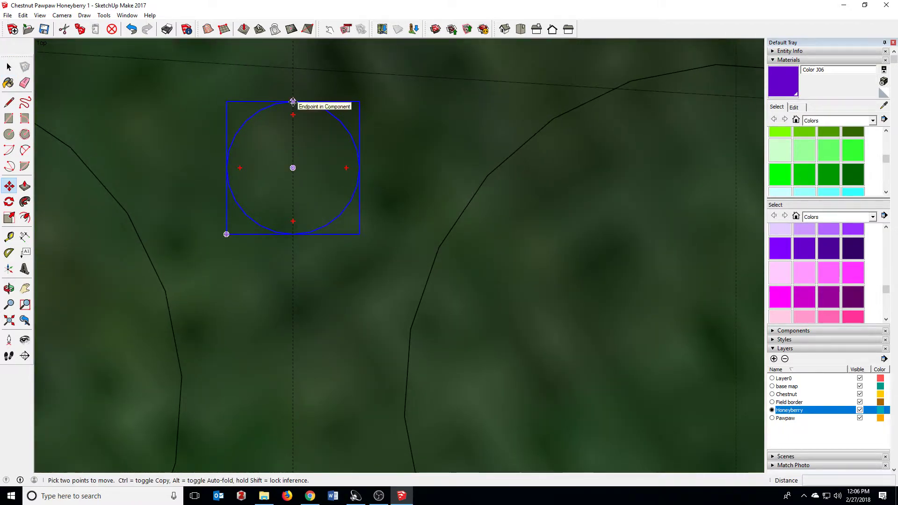
pyautogui.click(292, 99)
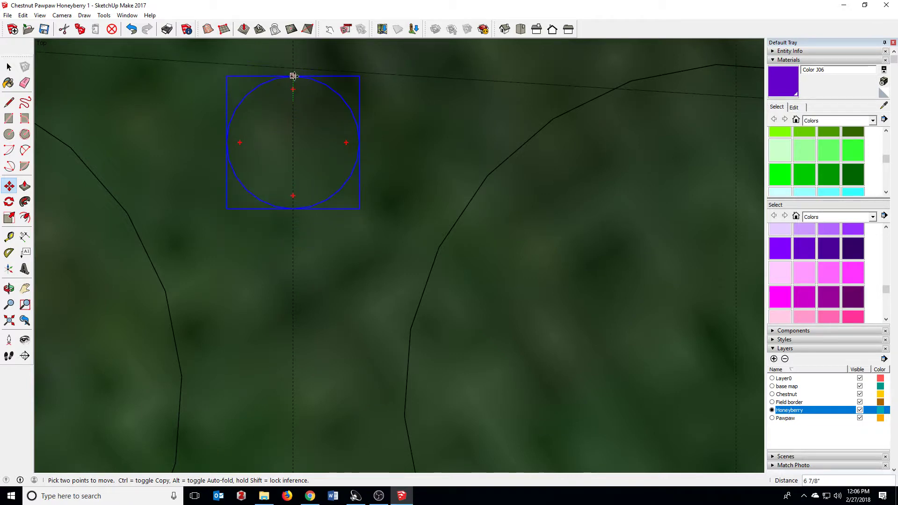
pyautogui.click(292, 69)
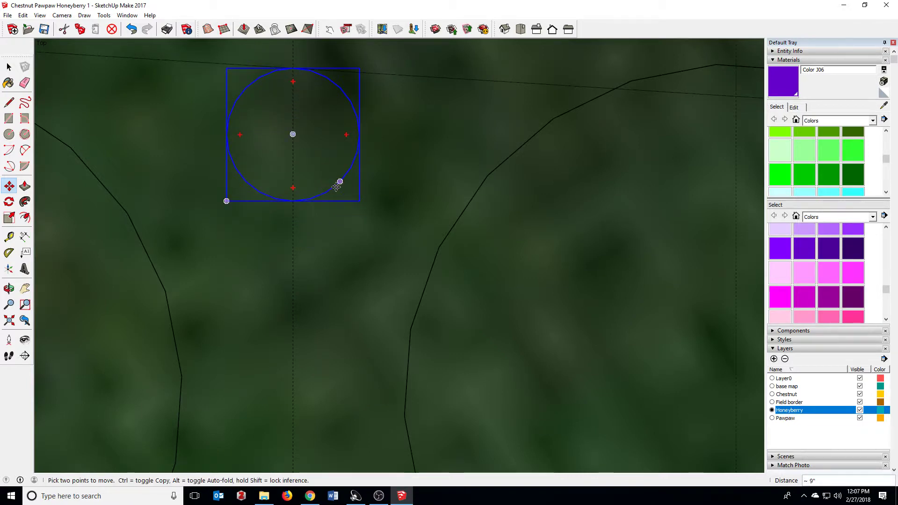
# Copy the honeyberry 3' down and array it from 50 to 60 copies down the column
pyautogui.click(293, 134)
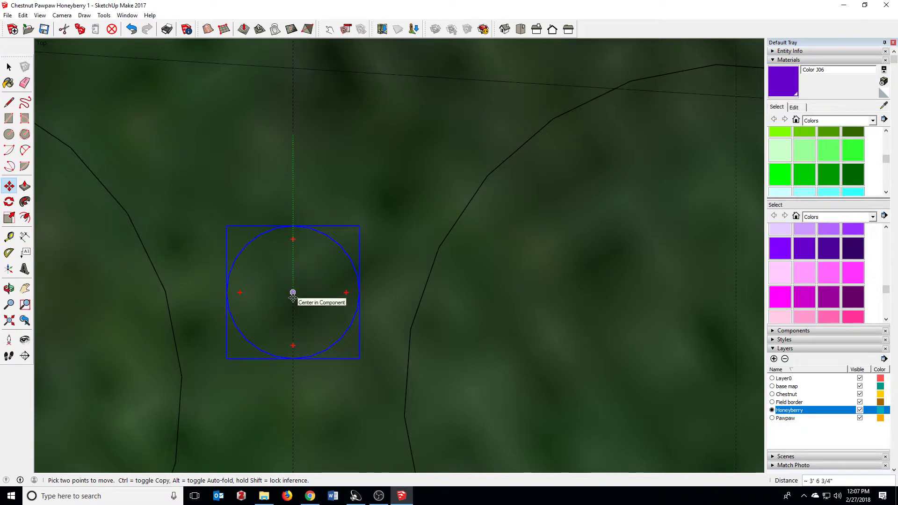
pyautogui.press('ctrl')
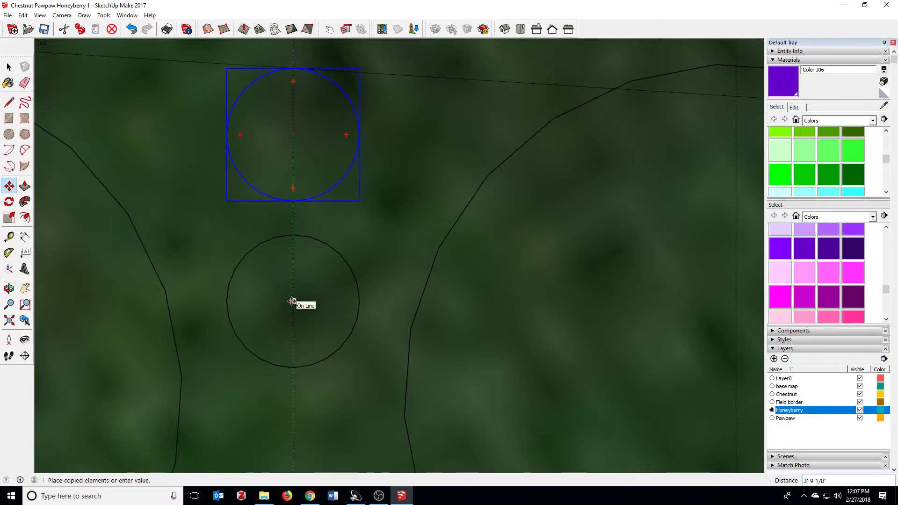
pyautogui.click(291, 301)
pyautogui.write("3'")
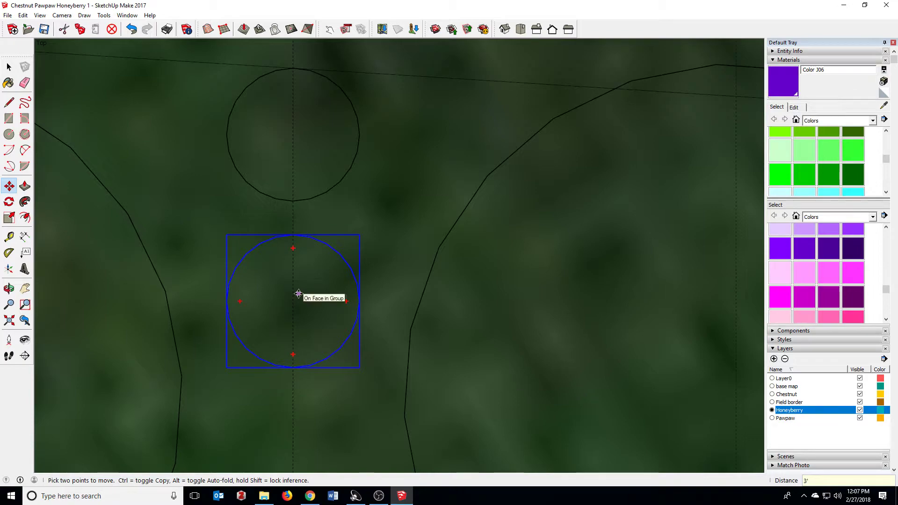
pyautogui.press('Return')
pyautogui.scroll(-10, 248, 261)
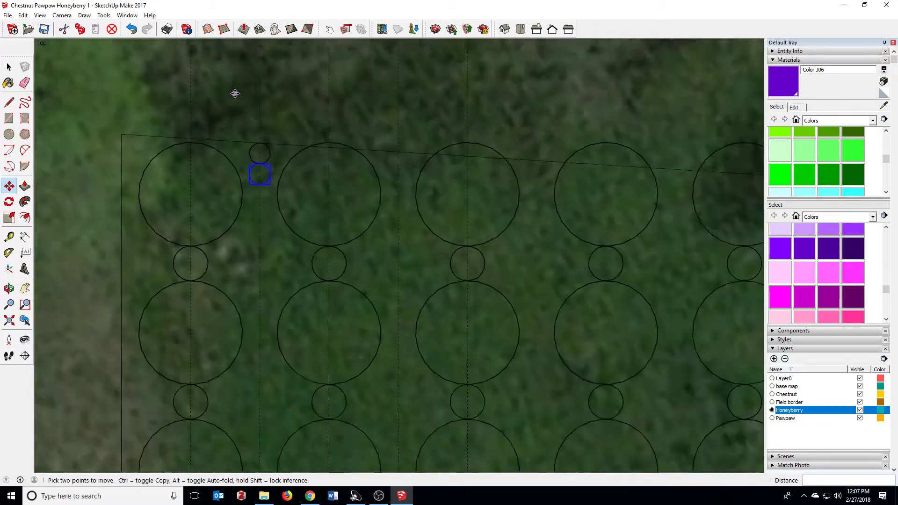
pyautogui.scroll(-1, 240, 245)
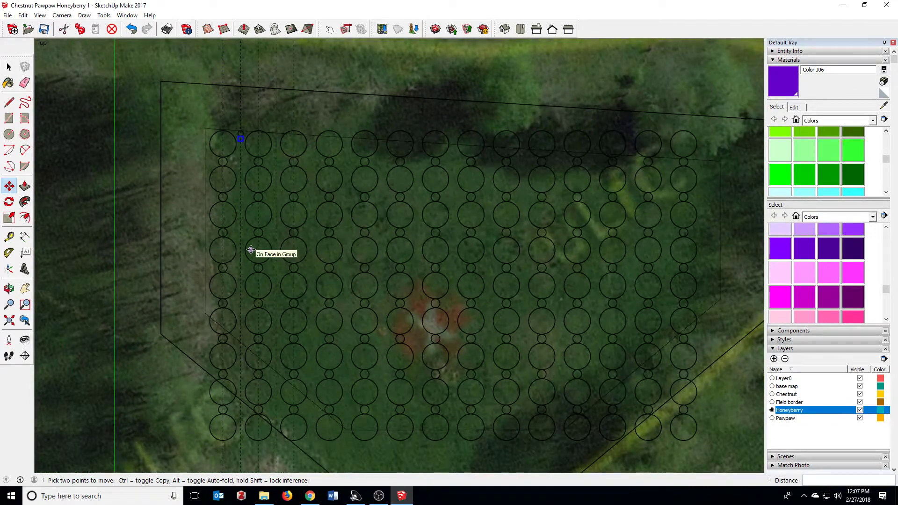
pyautogui.write('x50')
pyautogui.press('Return')
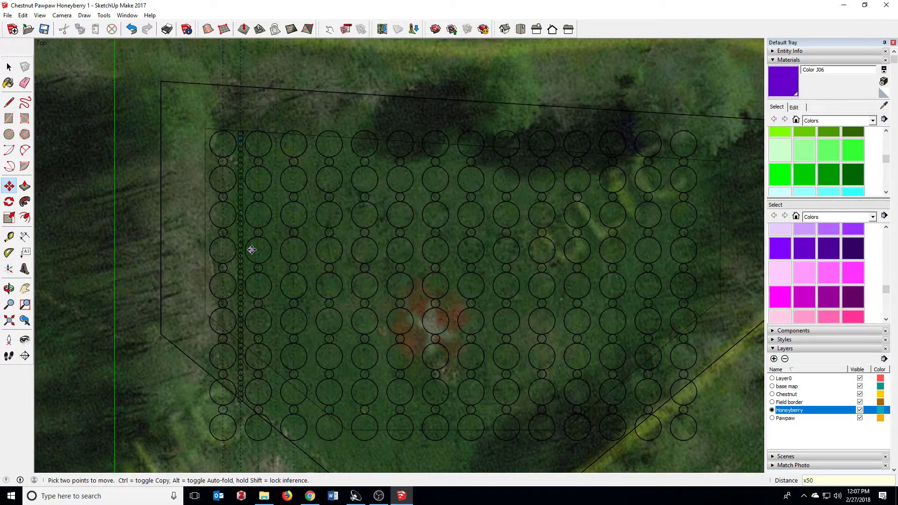
pyautogui.write('x6')
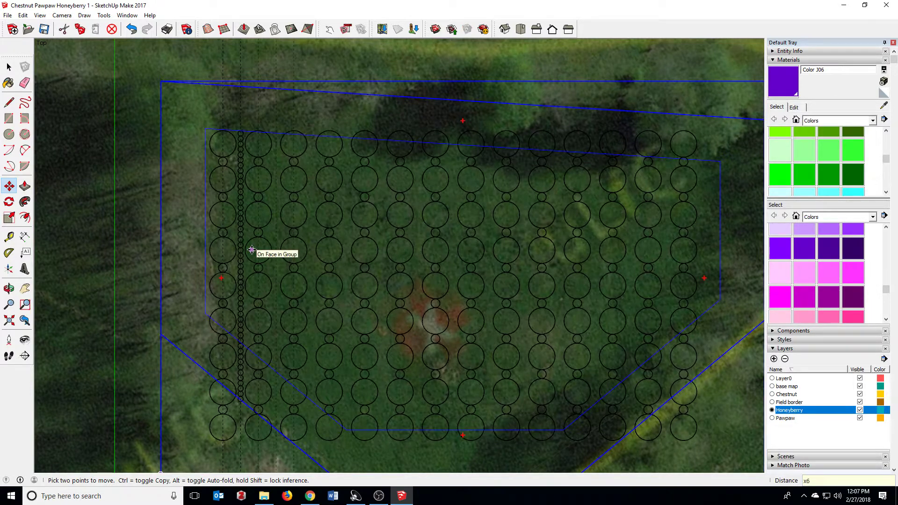
pyautogui.press('Return')
# Hide the Chestnut and Pawpaw layers
pyautogui.scroll(1, 234, 287)
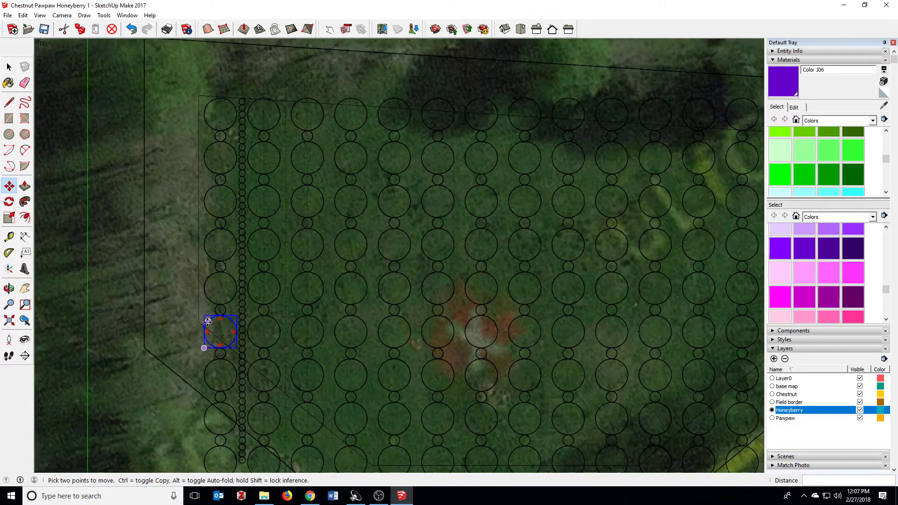
pyautogui.scroll(-3, 207, 320)
pyautogui.scroll(3, 246, 276)
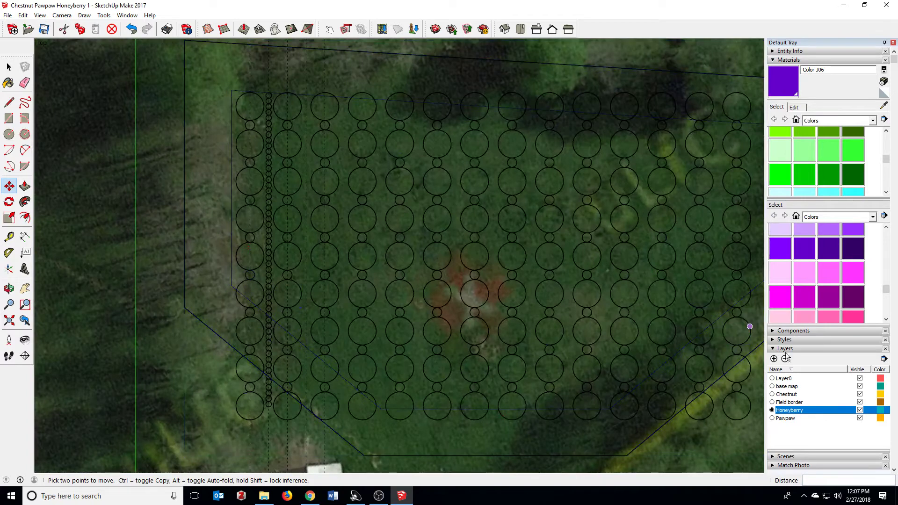
pyautogui.click(860, 394)
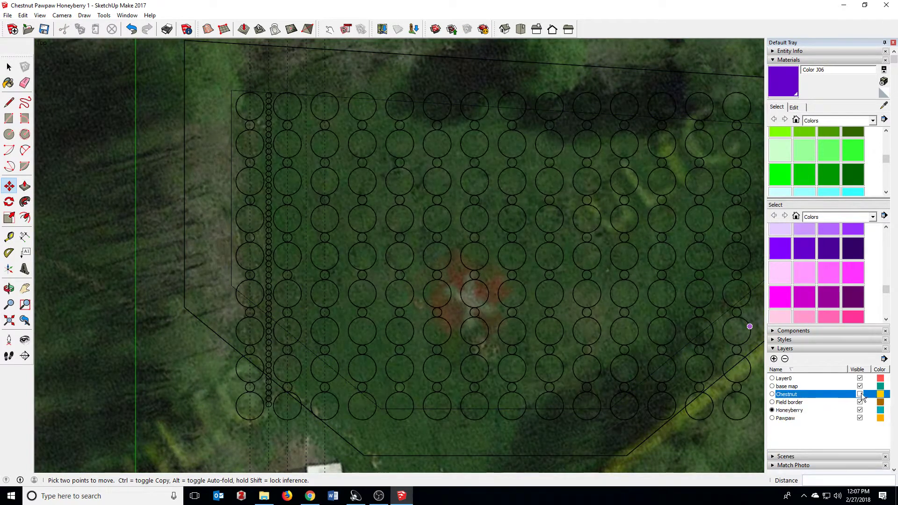
pyautogui.click(859, 418)
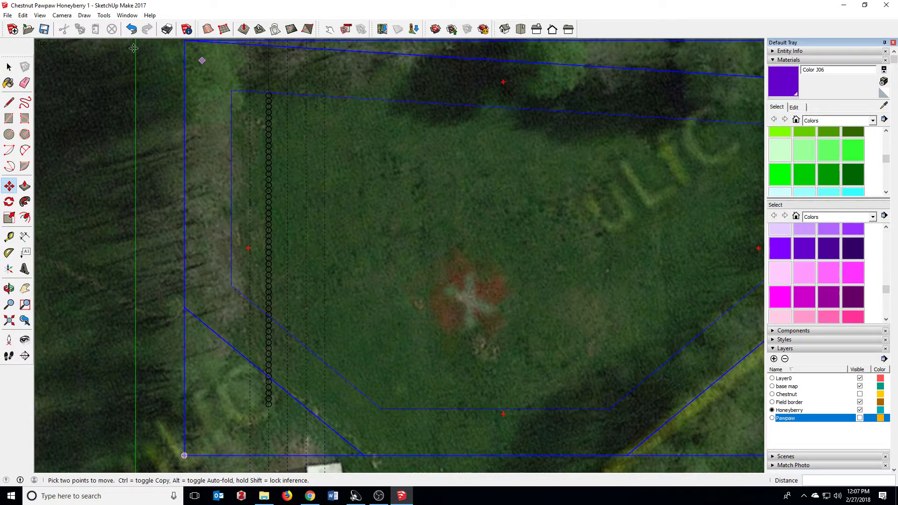
# Copy the honeyberry column 20 feet right and array it 13 times across the field
pyautogui.press('space')
pyautogui.moveTo(265, 104); pyautogui.dragTo(303, 472)
pyautogui.scroll(6, 259, 74)
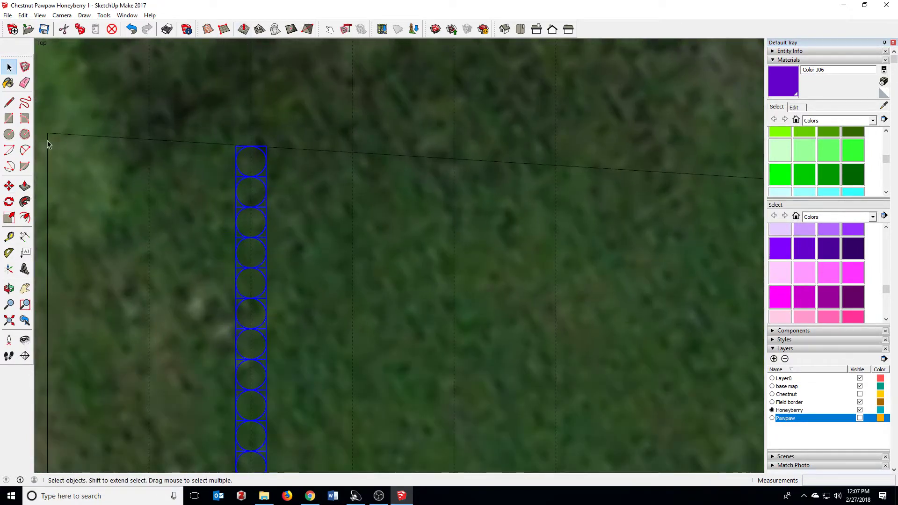
pyautogui.press('m')
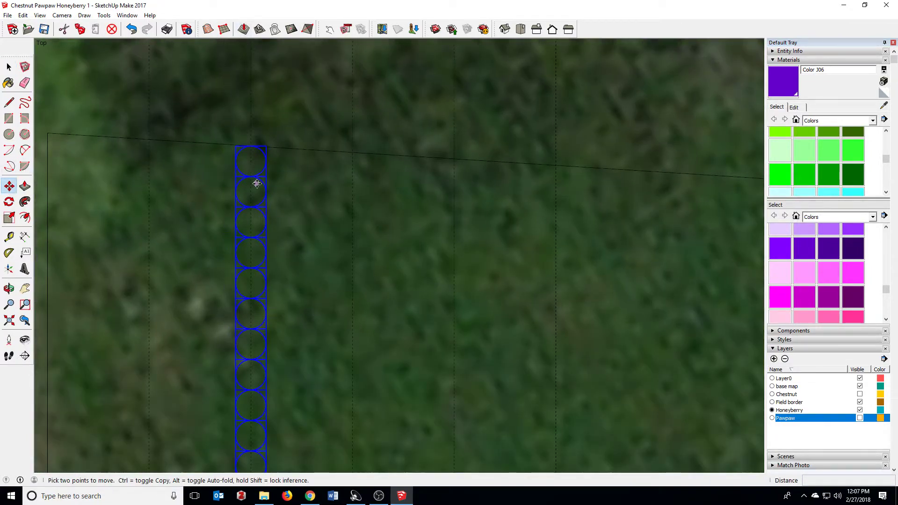
pyautogui.scroll(5, 256, 166)
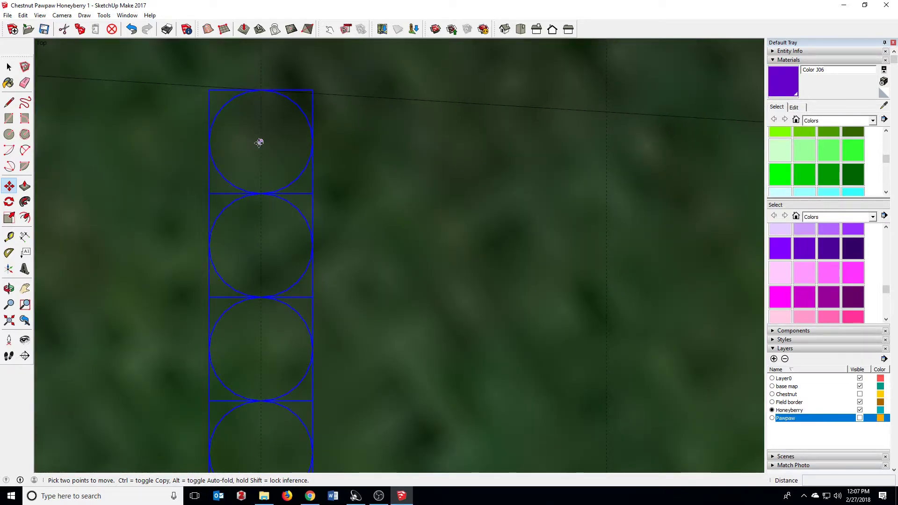
pyautogui.click(259, 142)
pyautogui.scroll(-5, 316, 168)
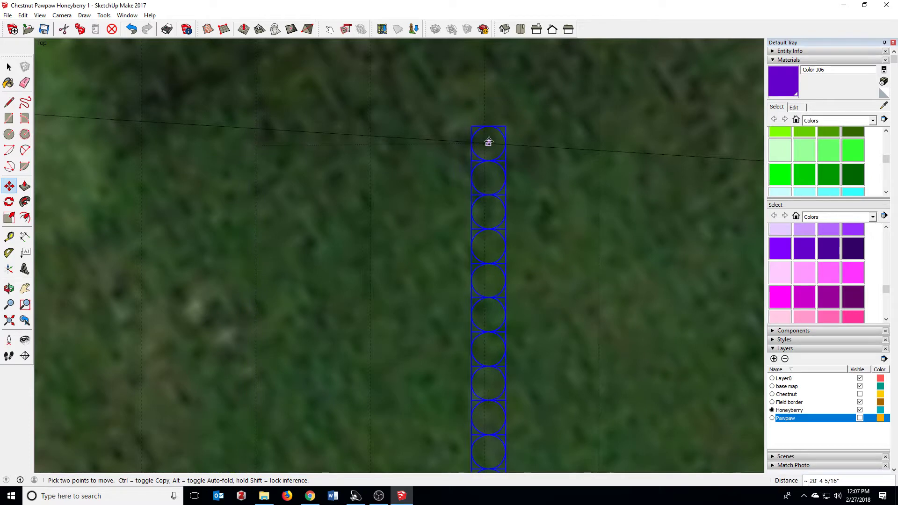
pyautogui.press('ctrl')
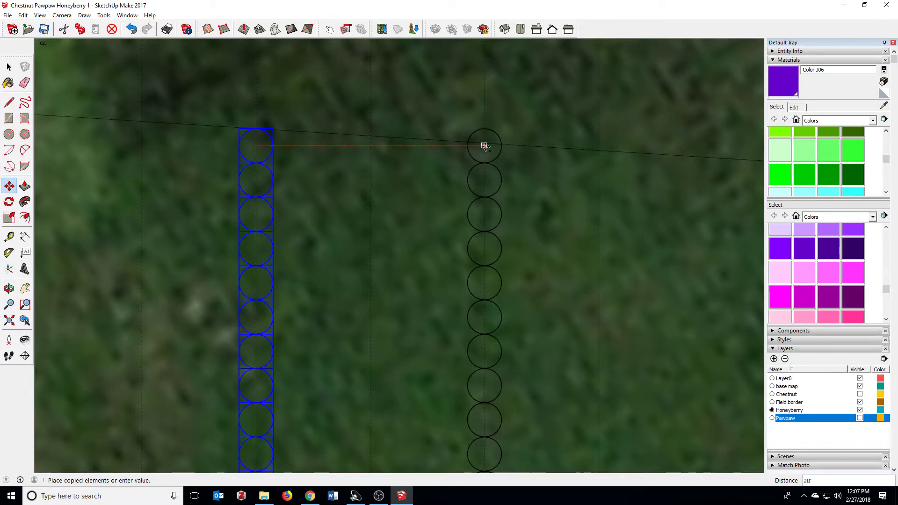
pyautogui.scroll(3, 484, 145)
pyautogui.click(484, 145)
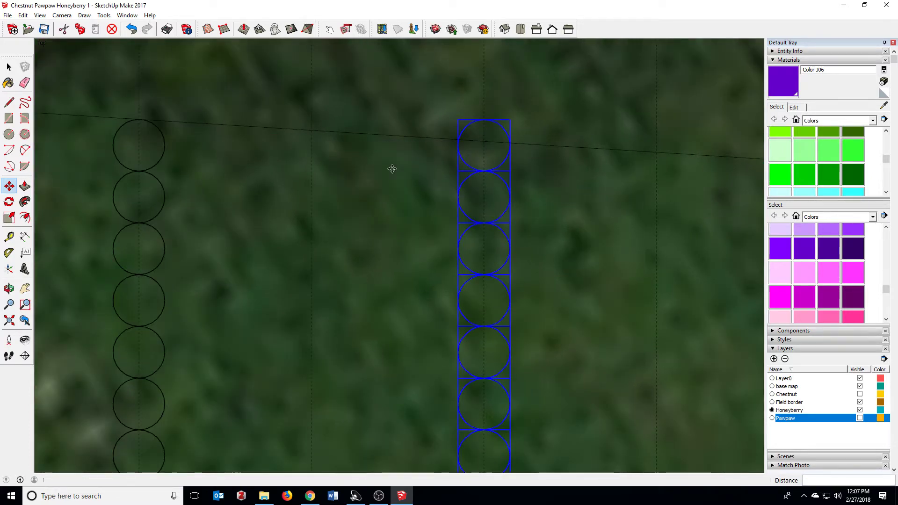
pyautogui.scroll(-8, 449, 297)
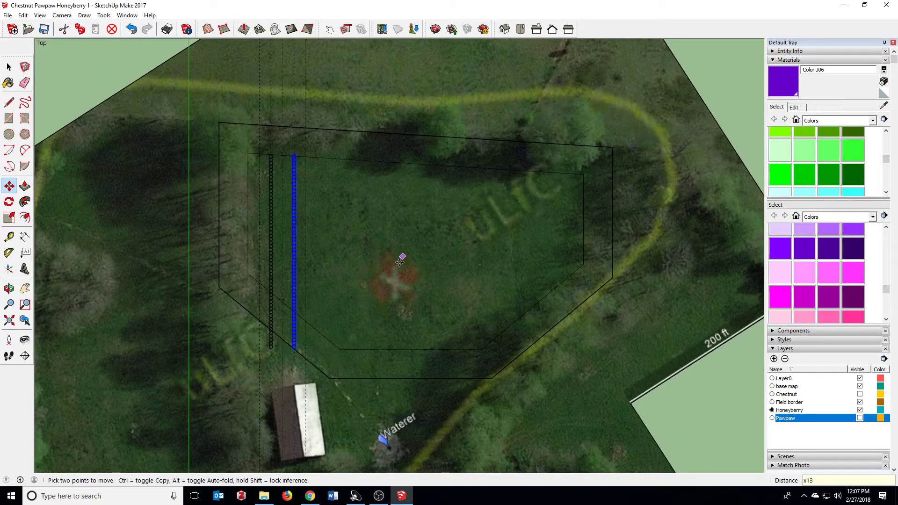
pyautogui.press('Return')
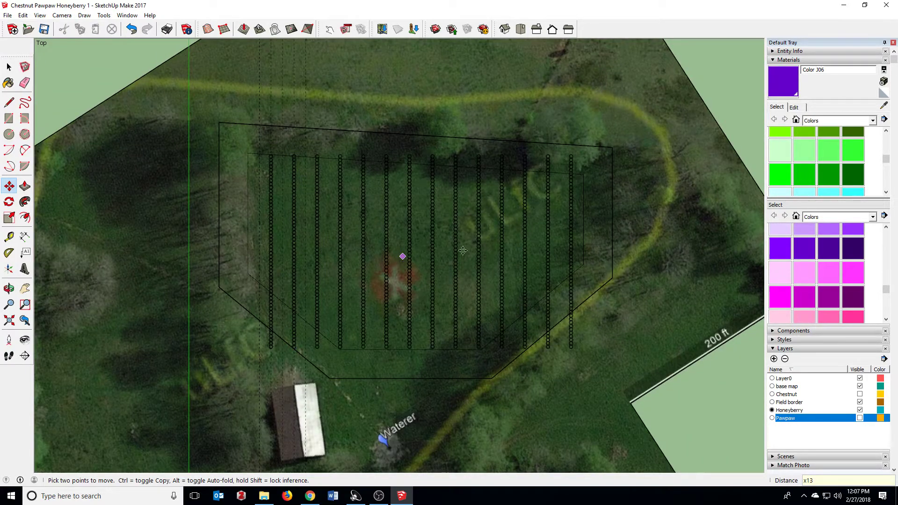
# Turn the Chestnut and Pawpaw layers back on so both tree types show again
pyautogui.click(859, 394)
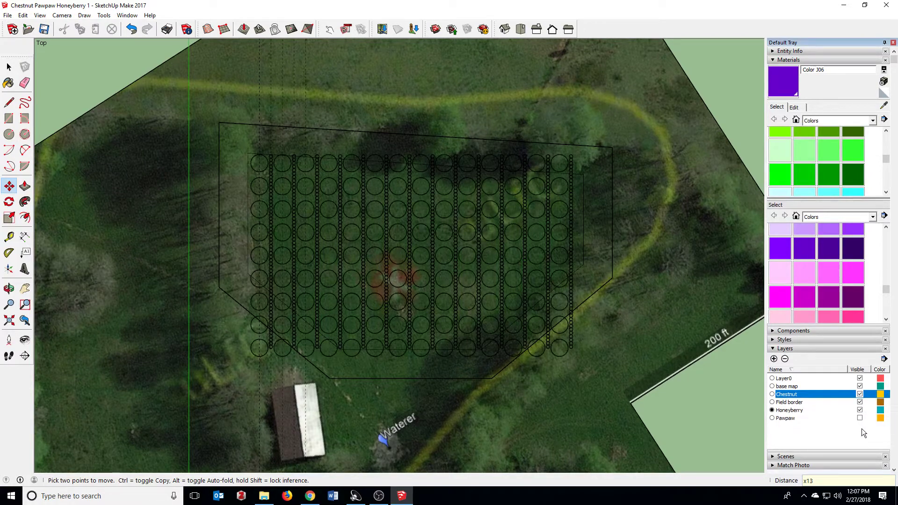
pyautogui.click(860, 419)
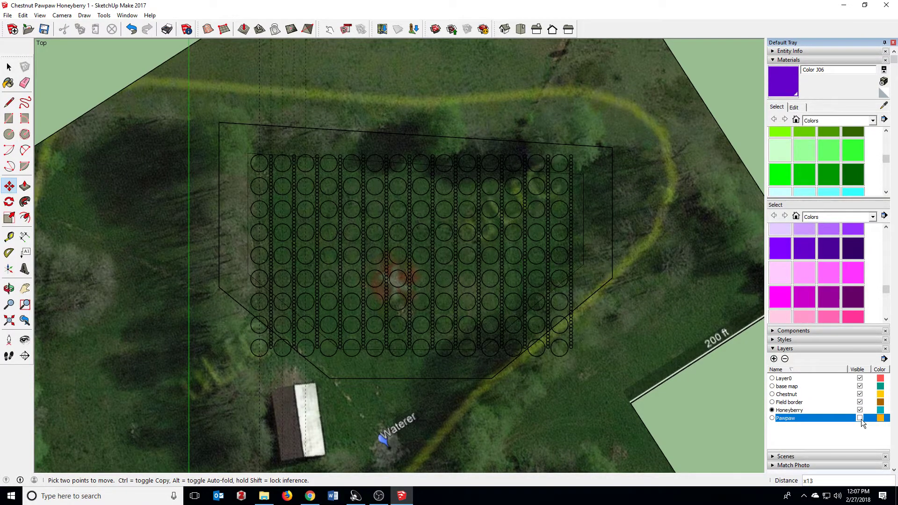
pyautogui.click(859, 418)
pyautogui.scroll(3, 417, 209)
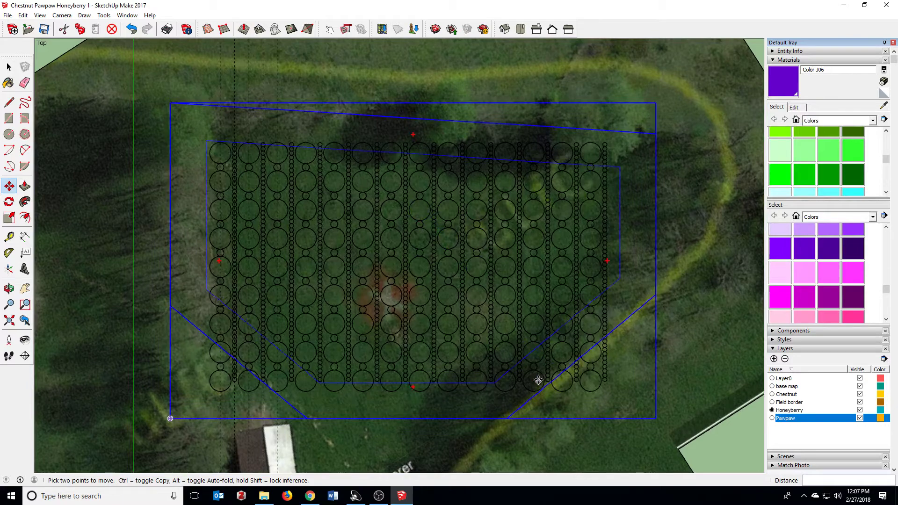
pyautogui.scroll(-1, 197, 411)
pyautogui.scroll(5, 198, 411)
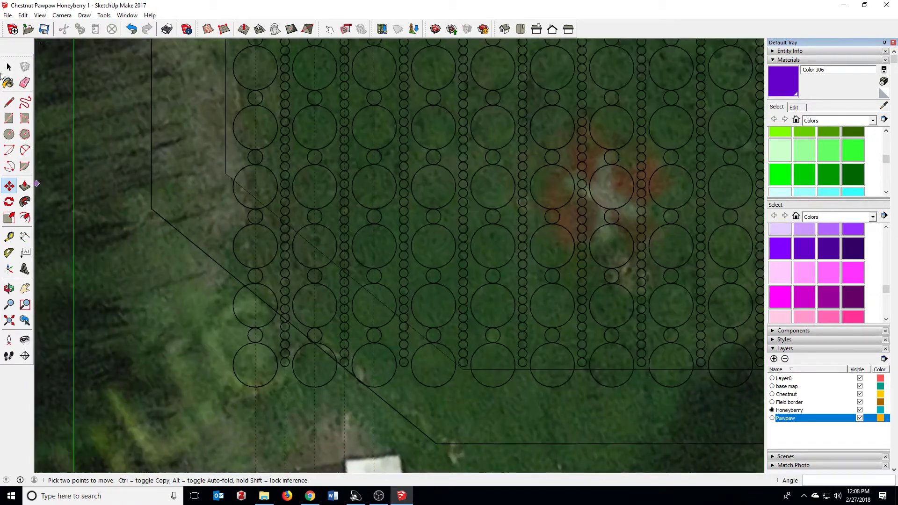
# Window-select and delete the plants sticking out past the field's lower-left border
pyautogui.click(9, 67)
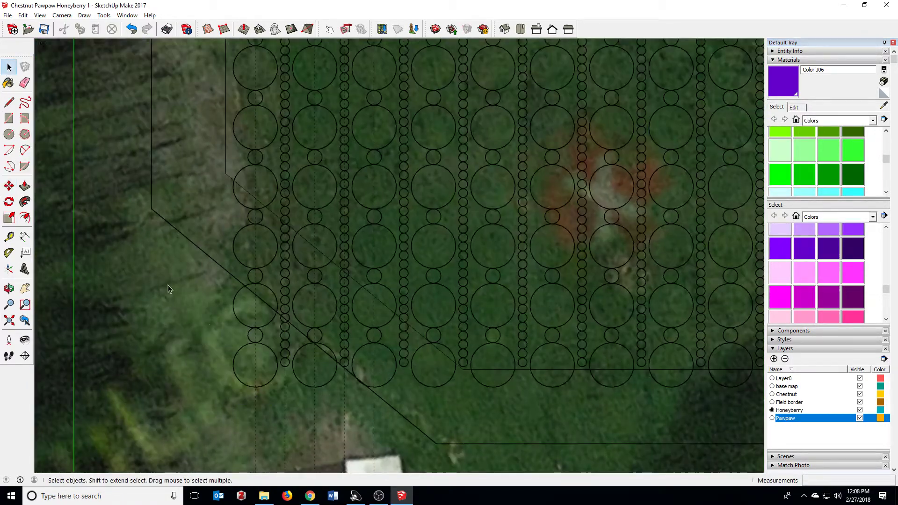
pyautogui.moveTo(165, 264); pyautogui.dragTo(353, 412)
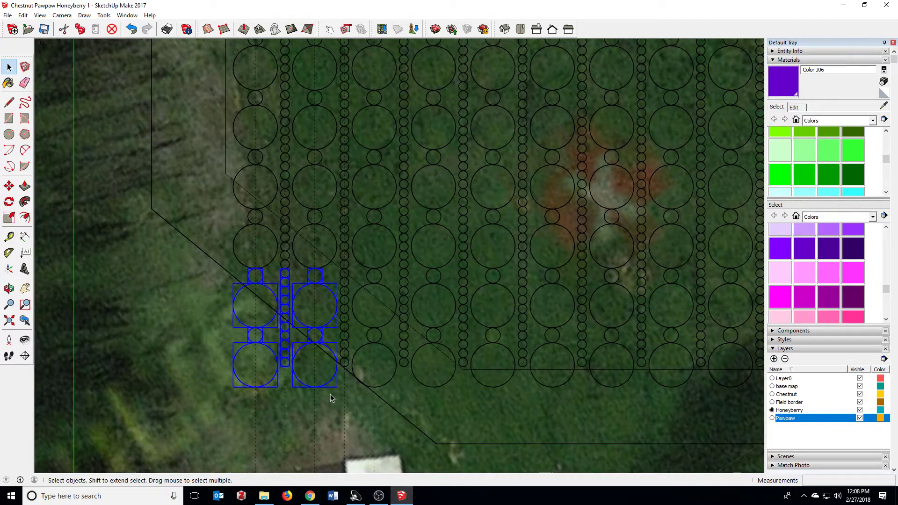
pyautogui.press('Delete')
pyautogui.moveTo(335, 324); pyautogui.dragTo(399, 391)
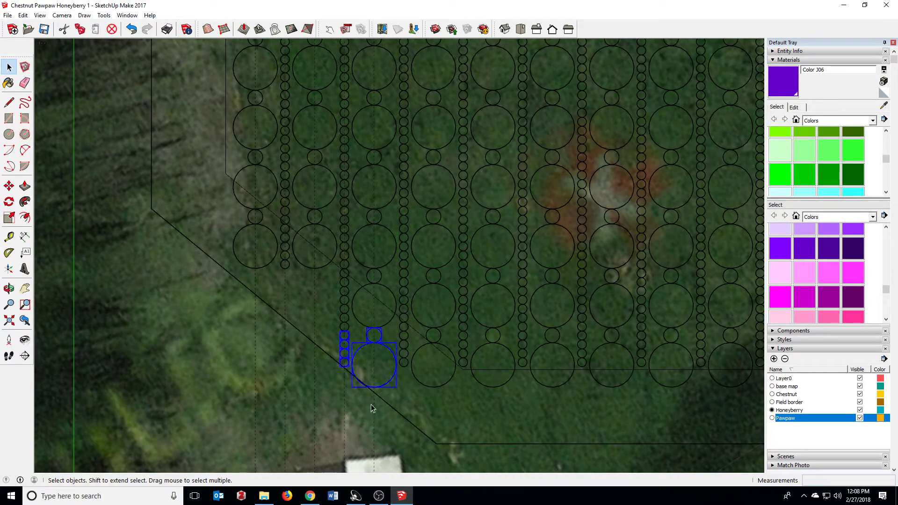
pyautogui.press('Delete')
pyautogui.scroll(-5, 290, 380)
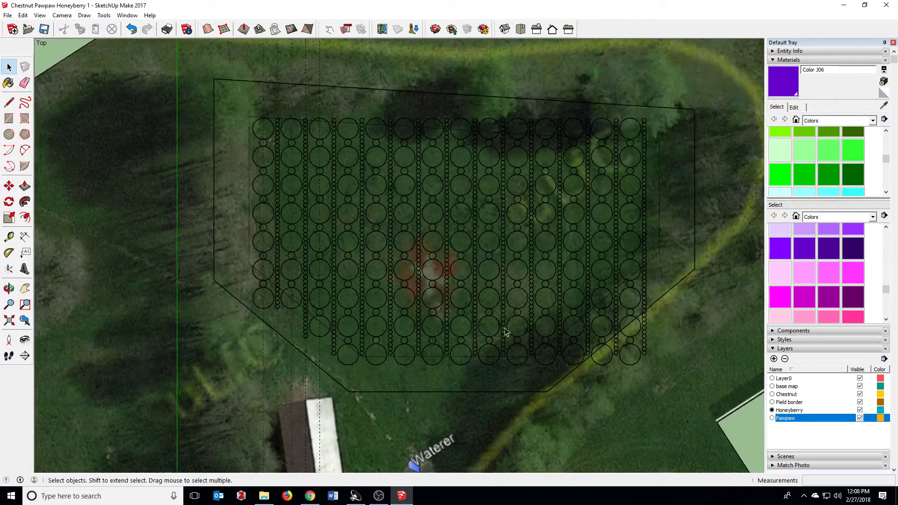
pyautogui.scroll(-1, 549, 285)
pyautogui.scroll(3, 600, 280)
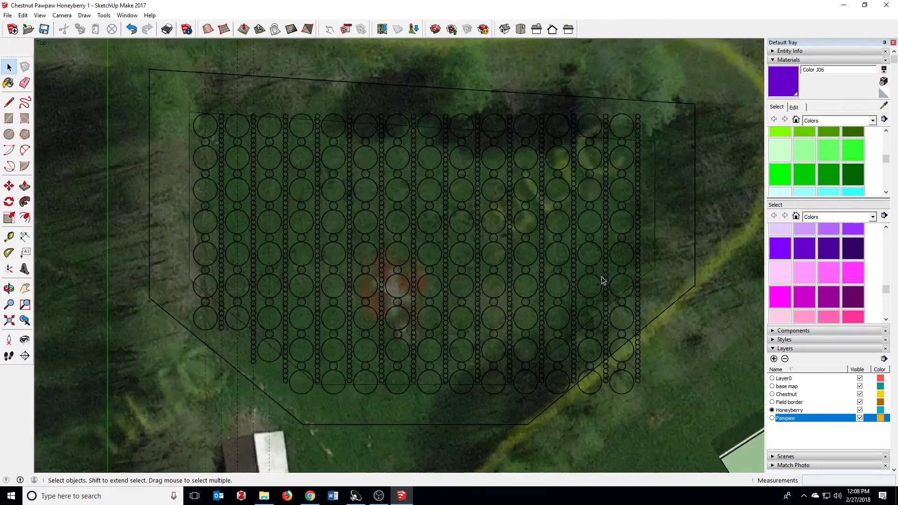
# Orbit around the planting grid to inspect it, then return to Top view
pyautogui.moveTo(520, 268); pyautogui.dragTo(513, 245, button='middle')
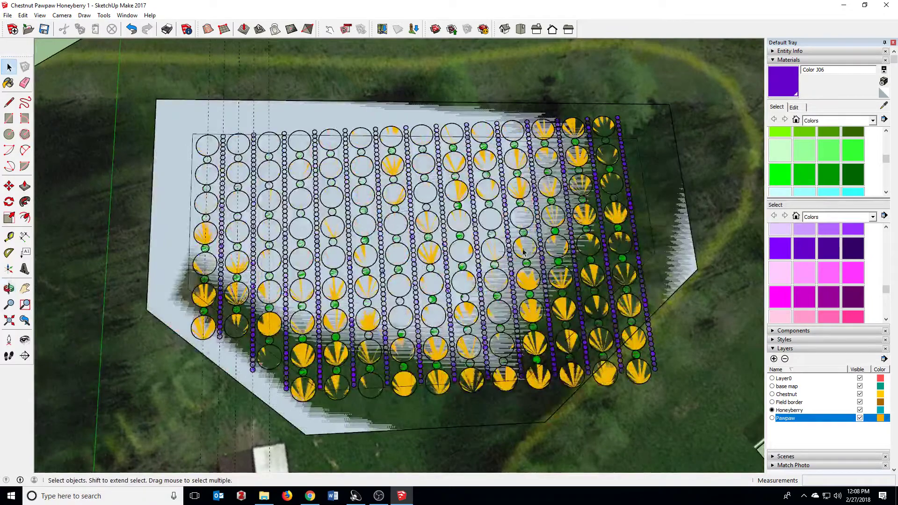
pyautogui.moveTo(532, 188); pyautogui.dragTo(514, 247, button='middle')
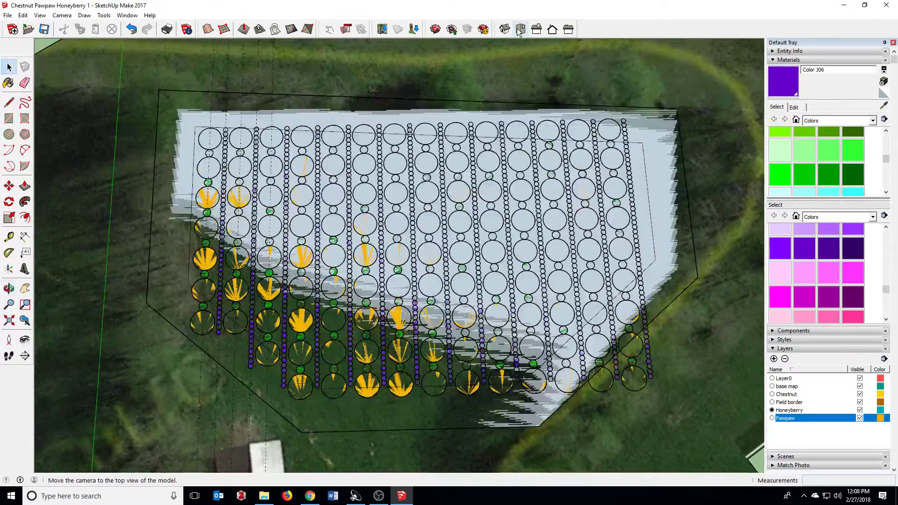
pyautogui.click(520, 29)
pyautogui.scroll(-2, 406, 210)
pyautogui.scroll(3, 405, 113)
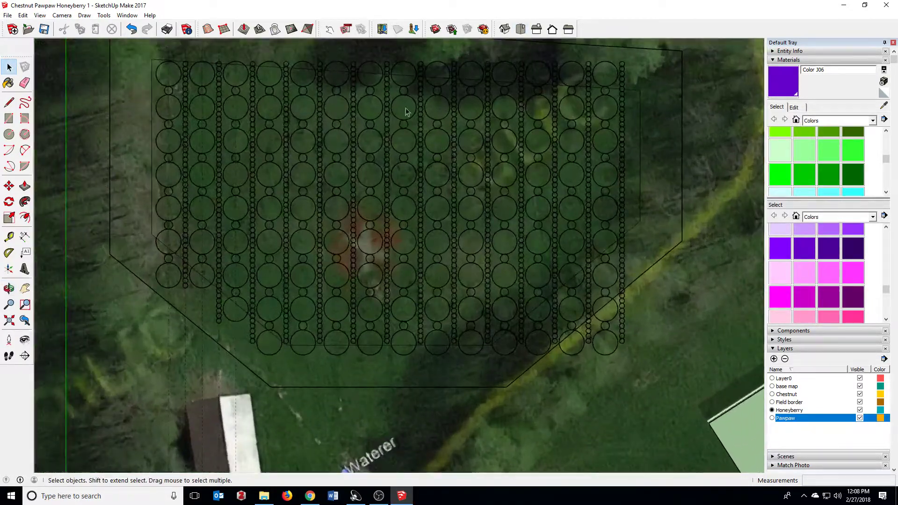
pyautogui.scroll(-3, 464, 246)
pyautogui.scroll(2, 428, 87)
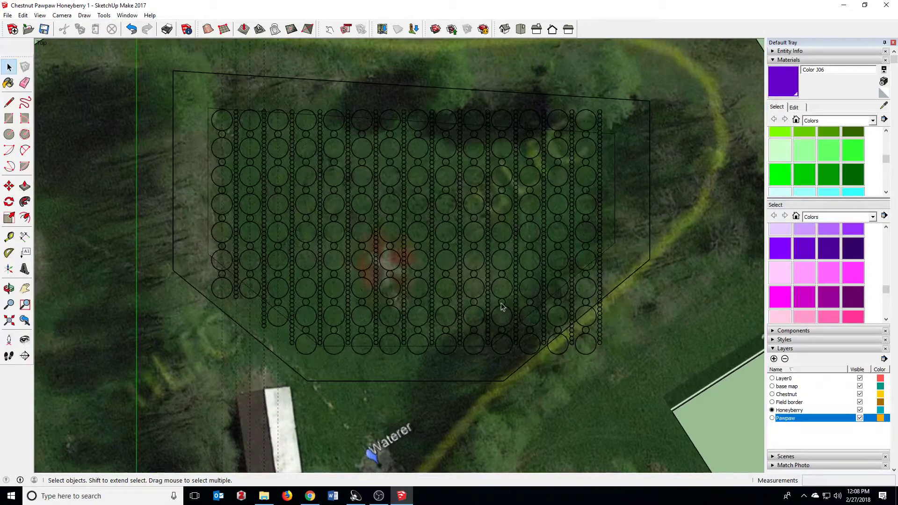
# Hide the Field border layer, then toggle the aerial base map off and back on
pyautogui.click(860, 402)
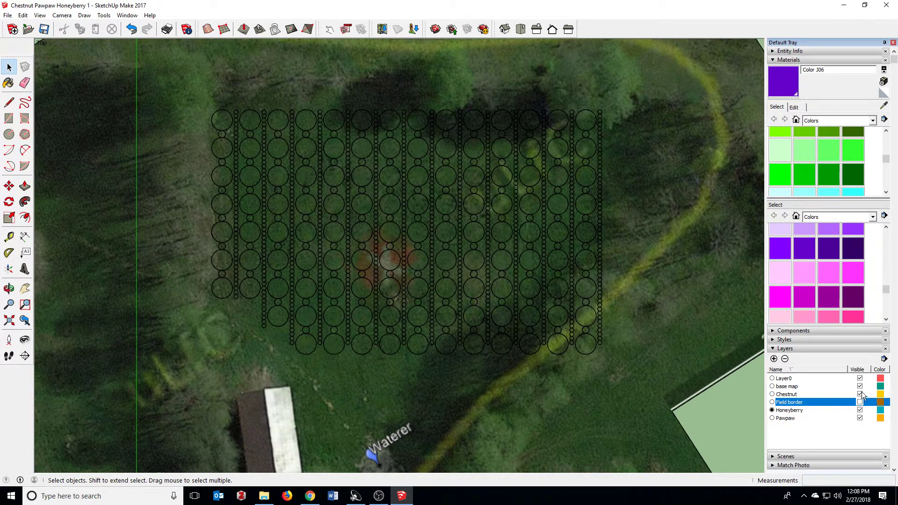
pyautogui.click(859, 386)
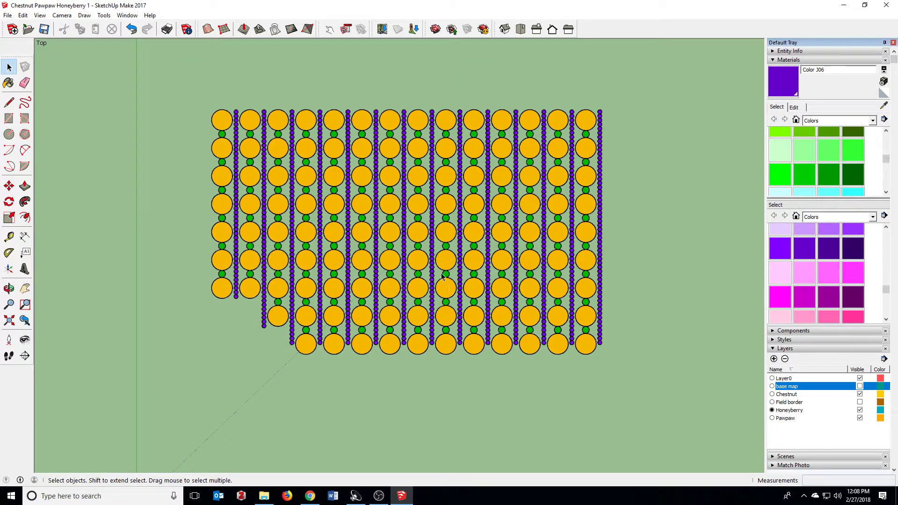
pyautogui.click(860, 386)
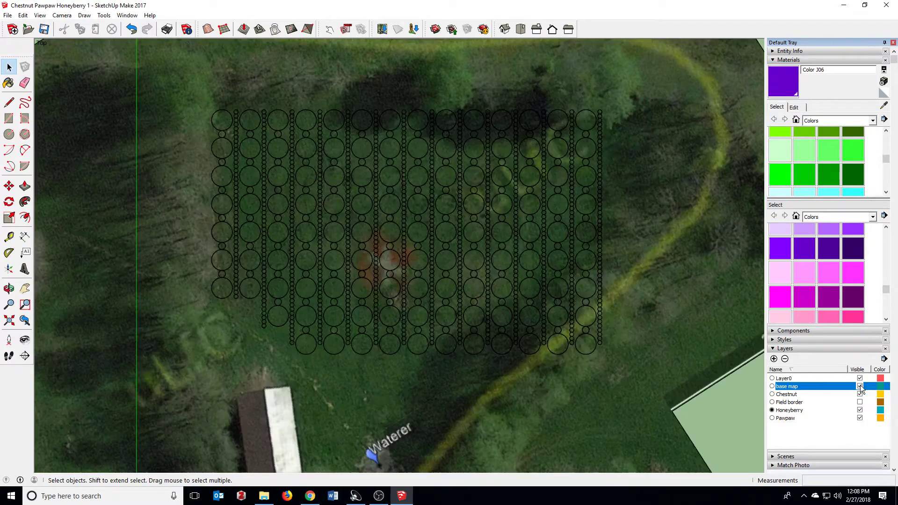